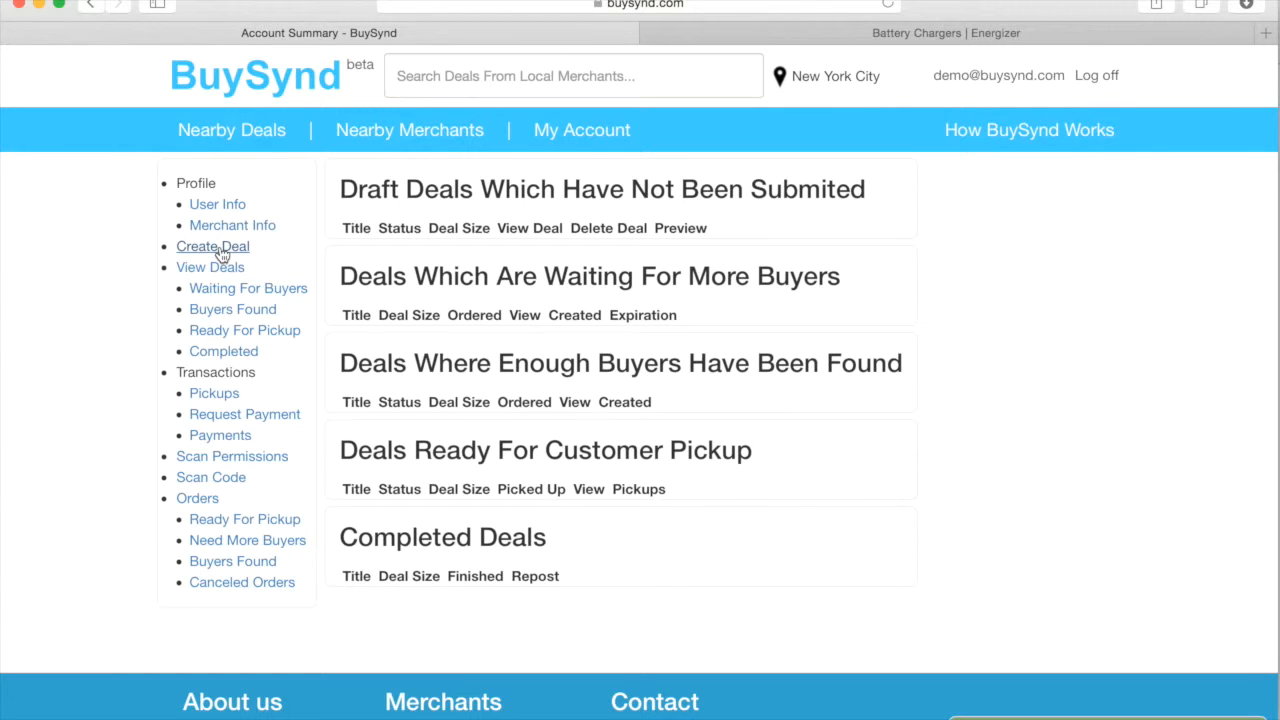
# Create a new deal with all three images from the energizer folder, and make the charger's front view with four batteries the default
pyautogui.click(215, 248)
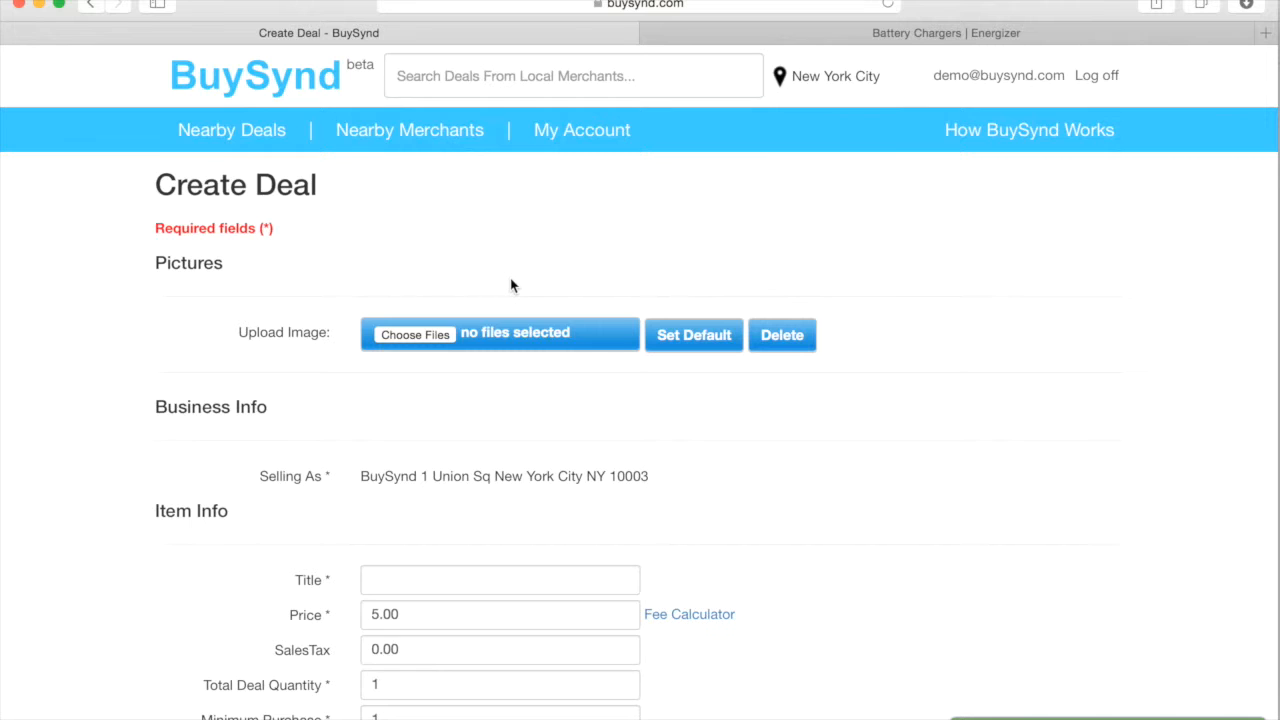
pyautogui.click(420, 334)
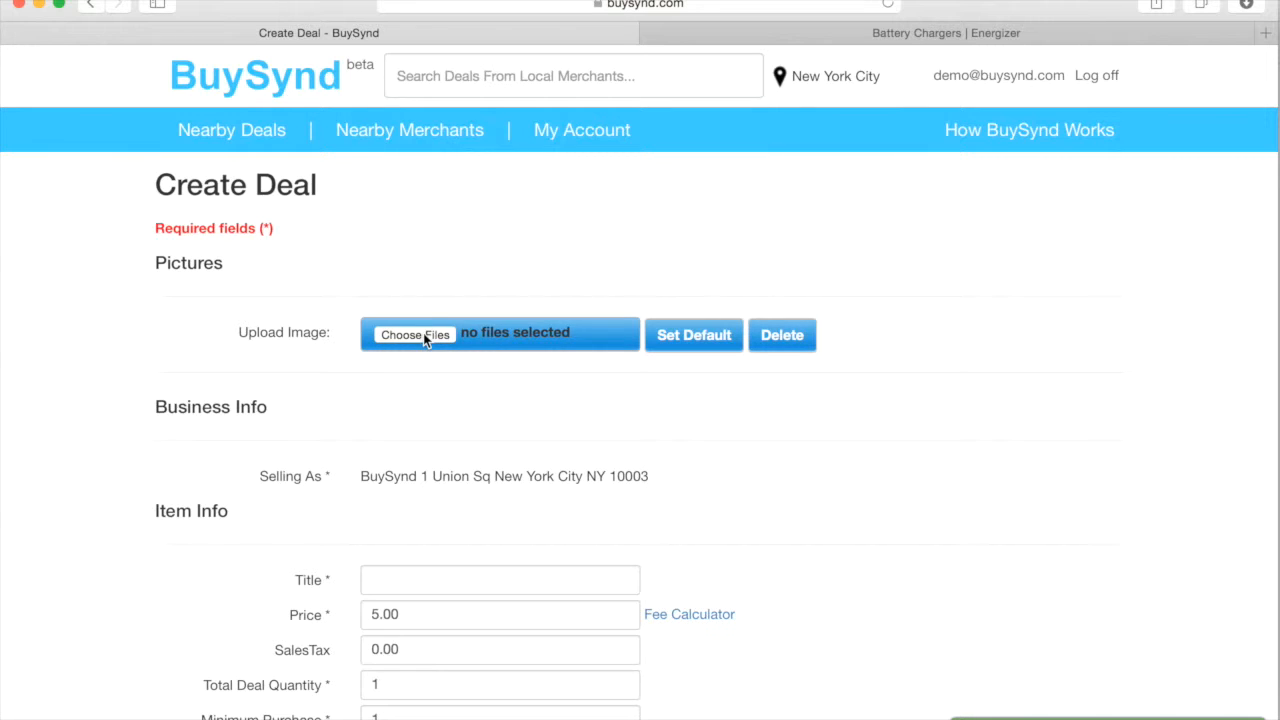
pyautogui.click(645, 124)
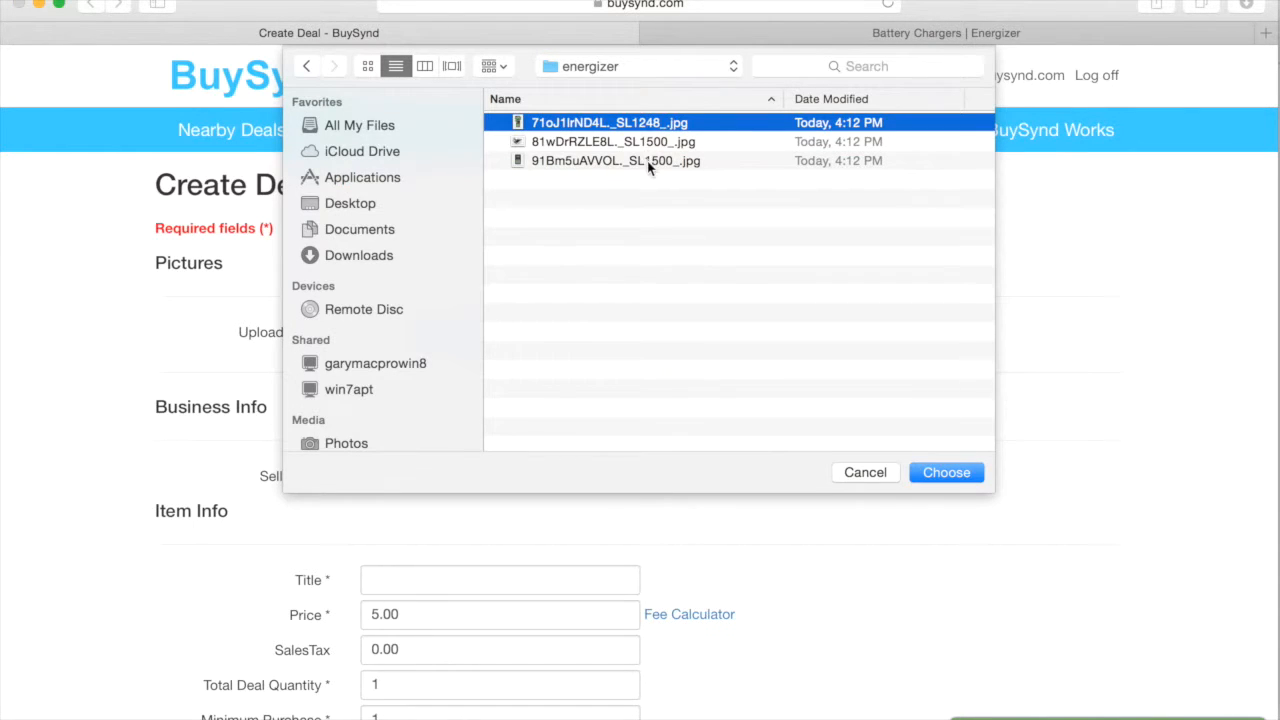
pyautogui.keyDown('shift'); pyautogui.click(647, 160); pyautogui.keyUp('shift')
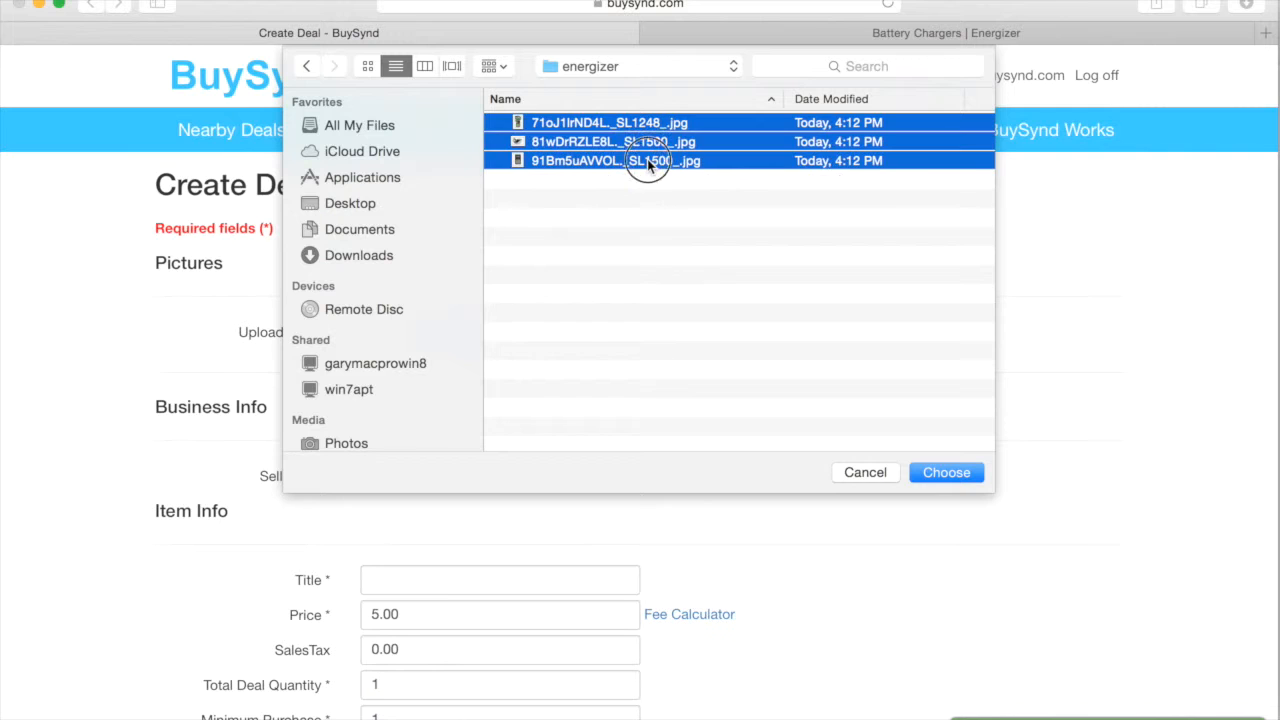
pyautogui.click(930, 472)
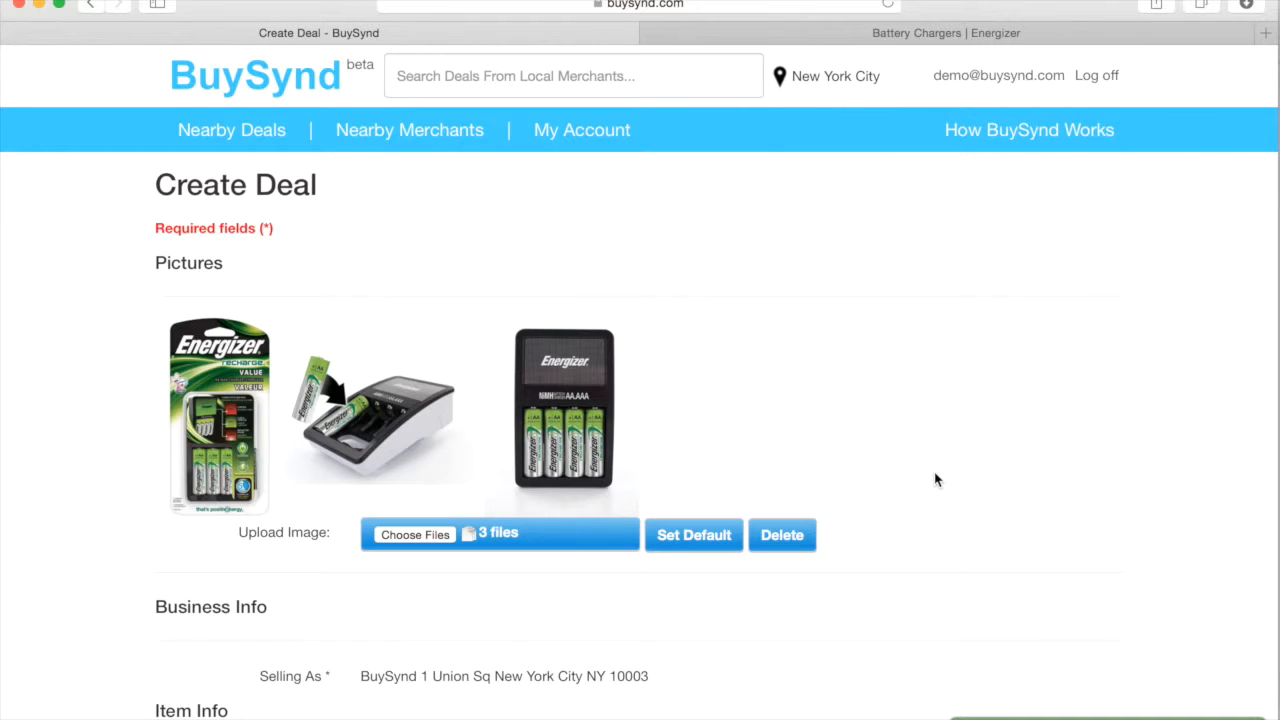
pyautogui.click(578, 405)
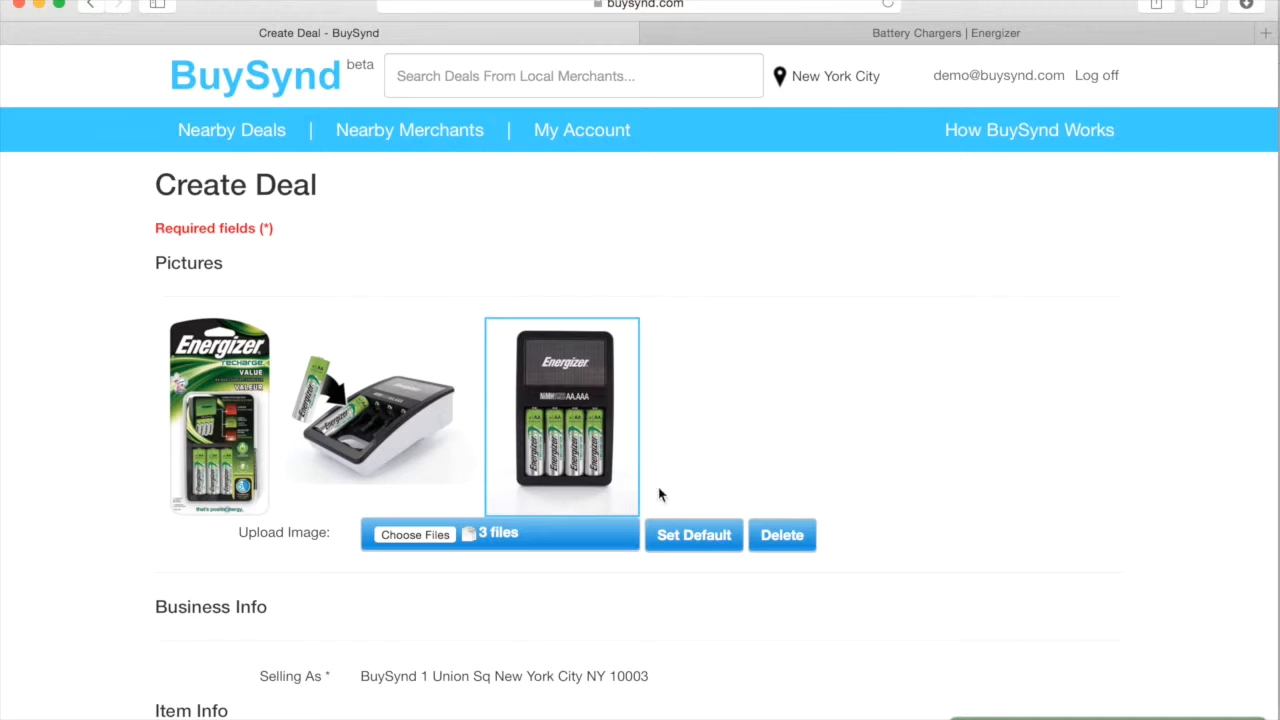
pyautogui.click(684, 538)
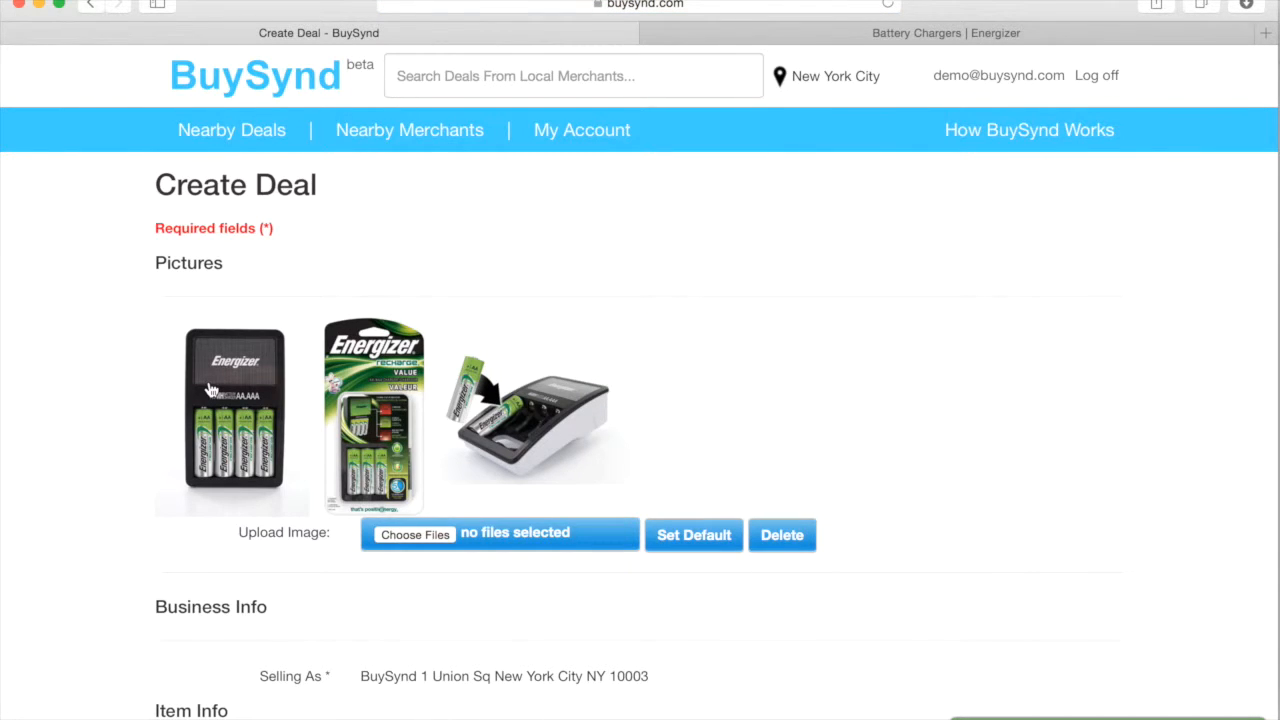
# Enter the deal title "Energizer Recharger and 4AA Batteries"
pyautogui.scroll(-5, 210, 390)
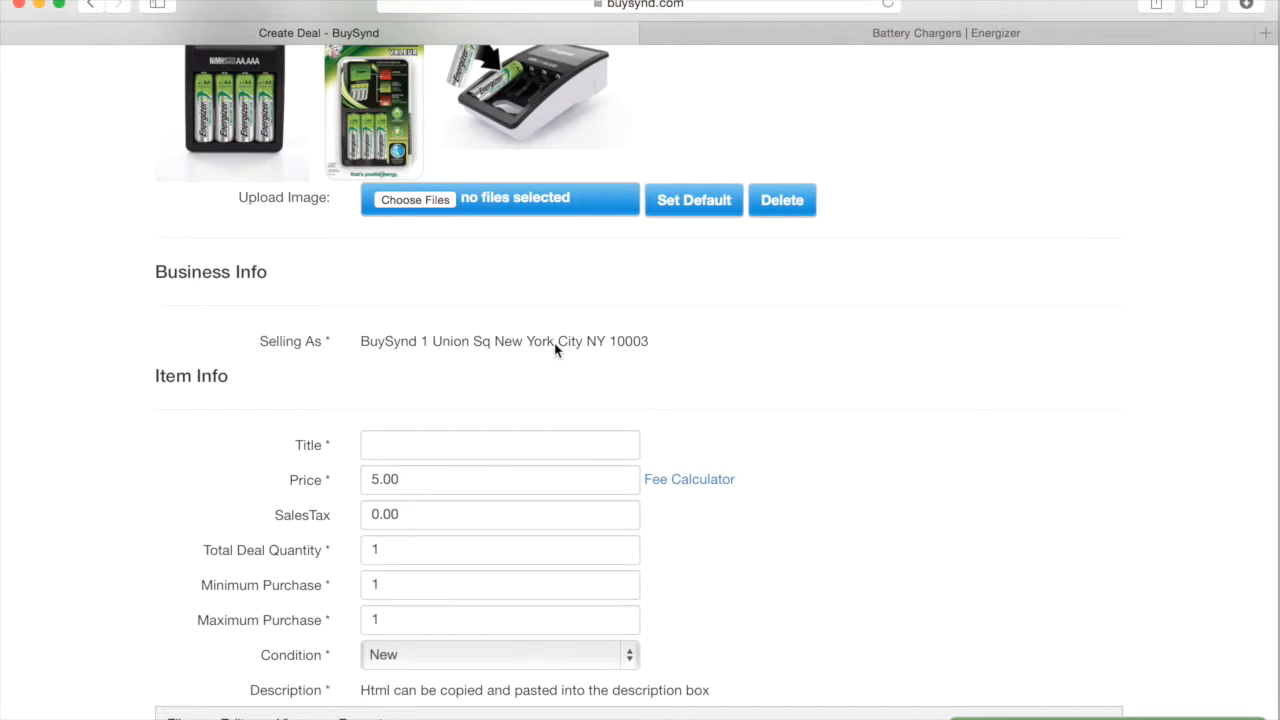
pyautogui.click(479, 441)
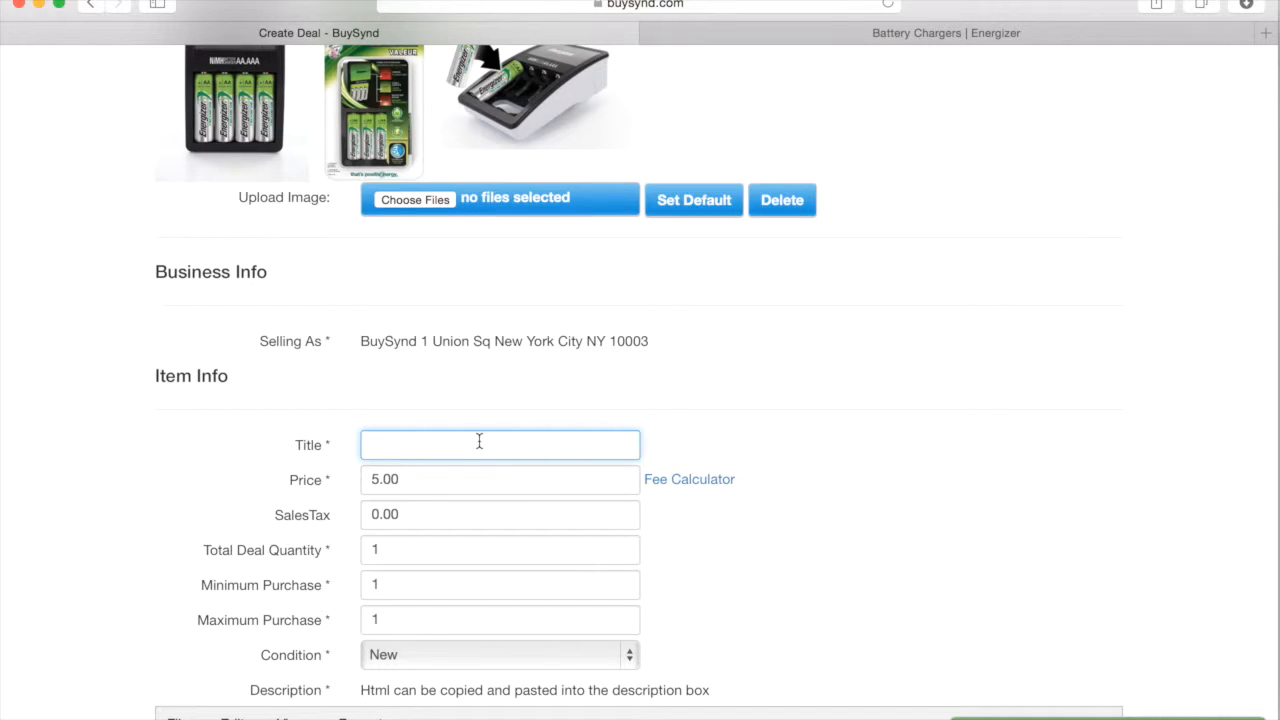
pyautogui.write('Enter')
pyautogui.press('BackSpace')
pyautogui.press('BackSpace')
pyautogui.press('BackSpace')
pyautogui.write('ergizer Recharger and ')
pyautogui.write('AA')
pyautogui.press('BackSpace')
pyautogui.press('BackSpace')
pyautogui.press('BackSpace')
pyautogui.write('4AA')
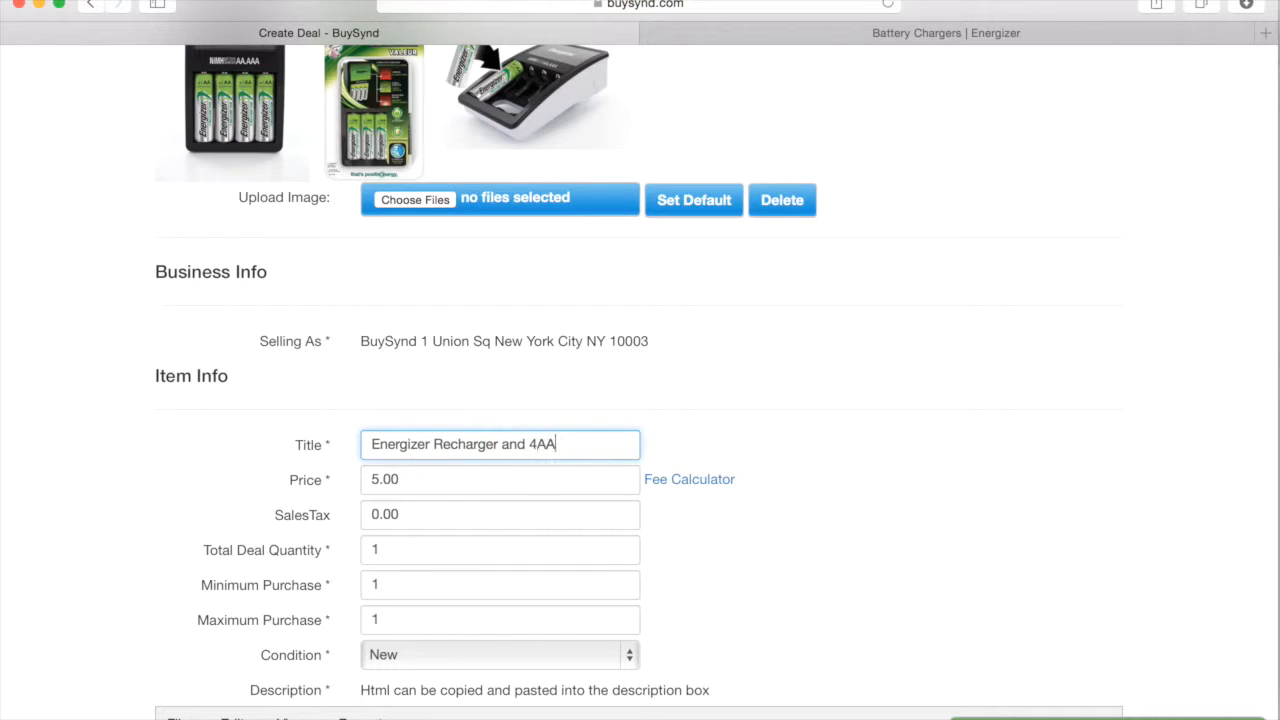
pyautogui.write(' Batteries')
# Review the payout breakdown in the Fee Calculator, and set the deal's price to 30
pyautogui.click(672, 487)
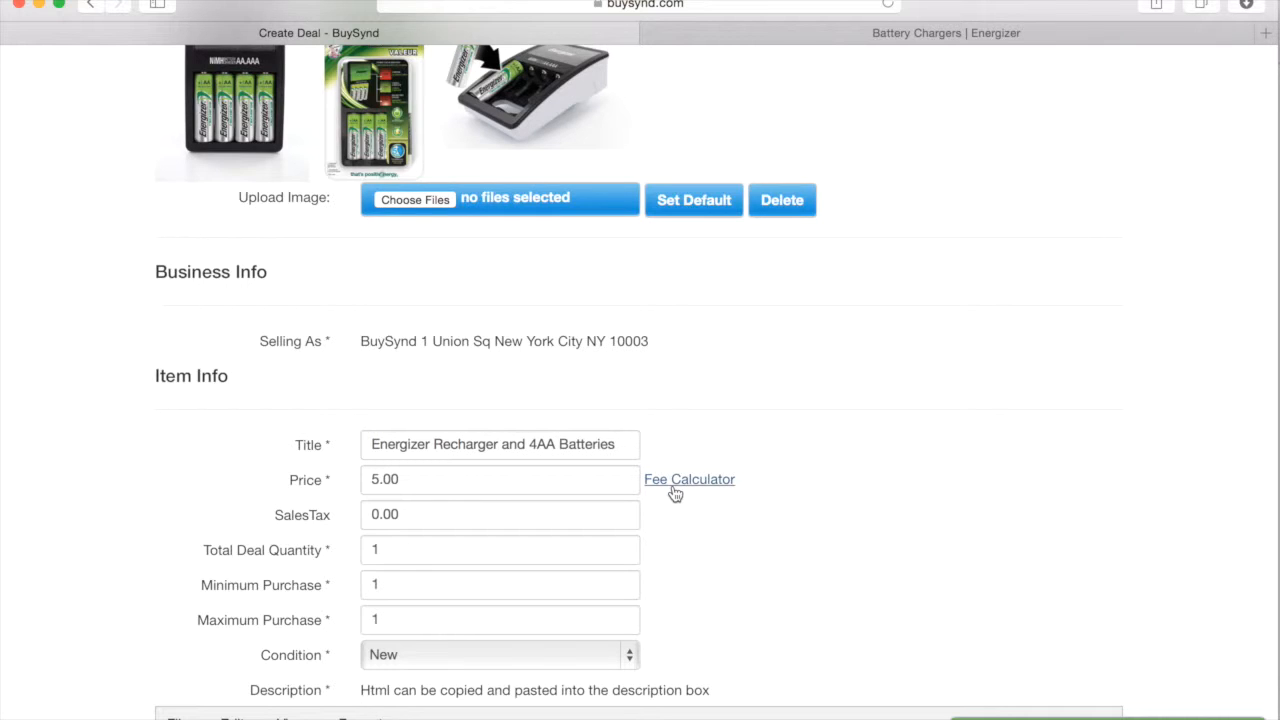
pyautogui.click(675, 491)
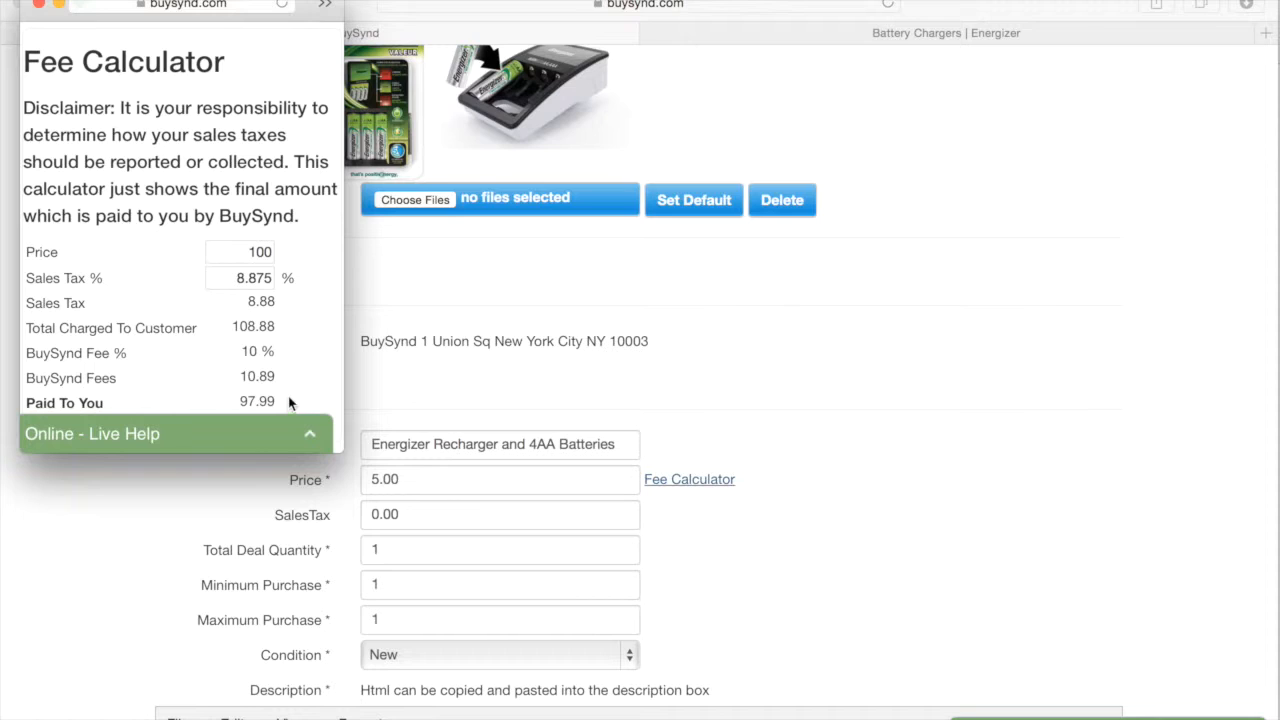
pyautogui.click(40, 8)
pyautogui.click(453, 477)
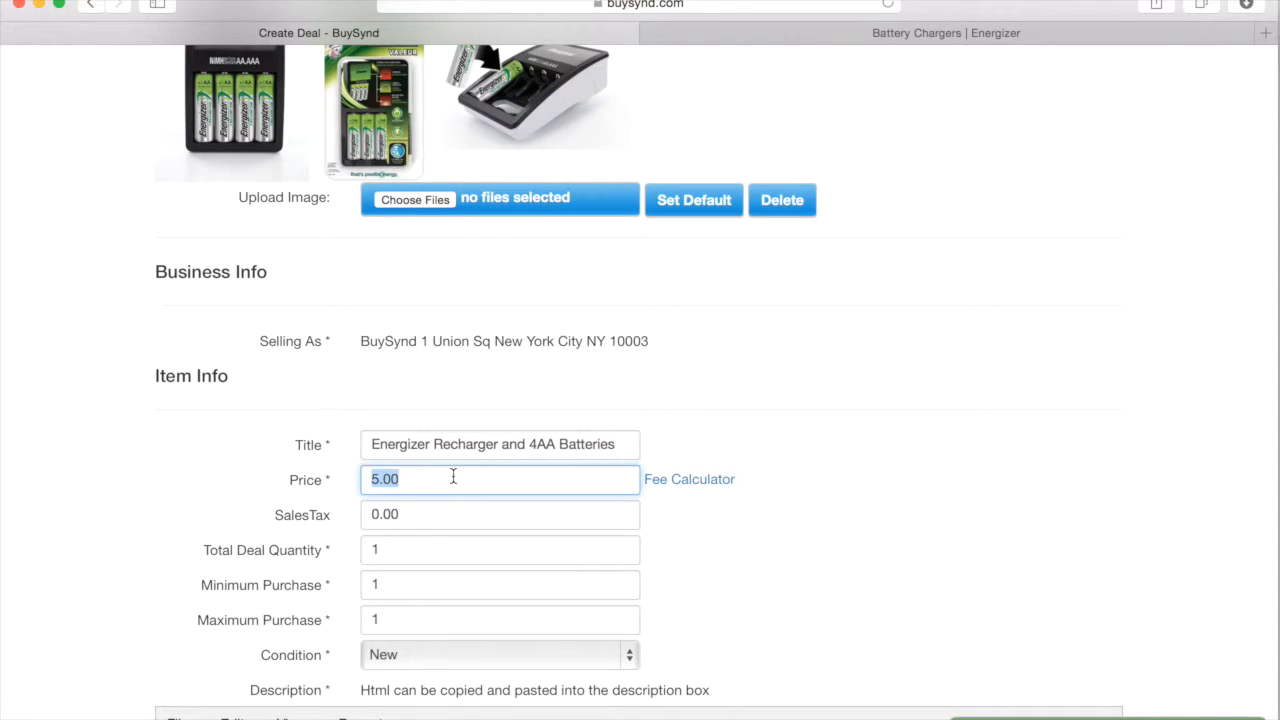
pyautogui.write('30')
# Copy the Recharge Pro Charger row from the Energizer battery chargers page and paste it into the deal's description
pyautogui.scroll(-1, 343, 483)
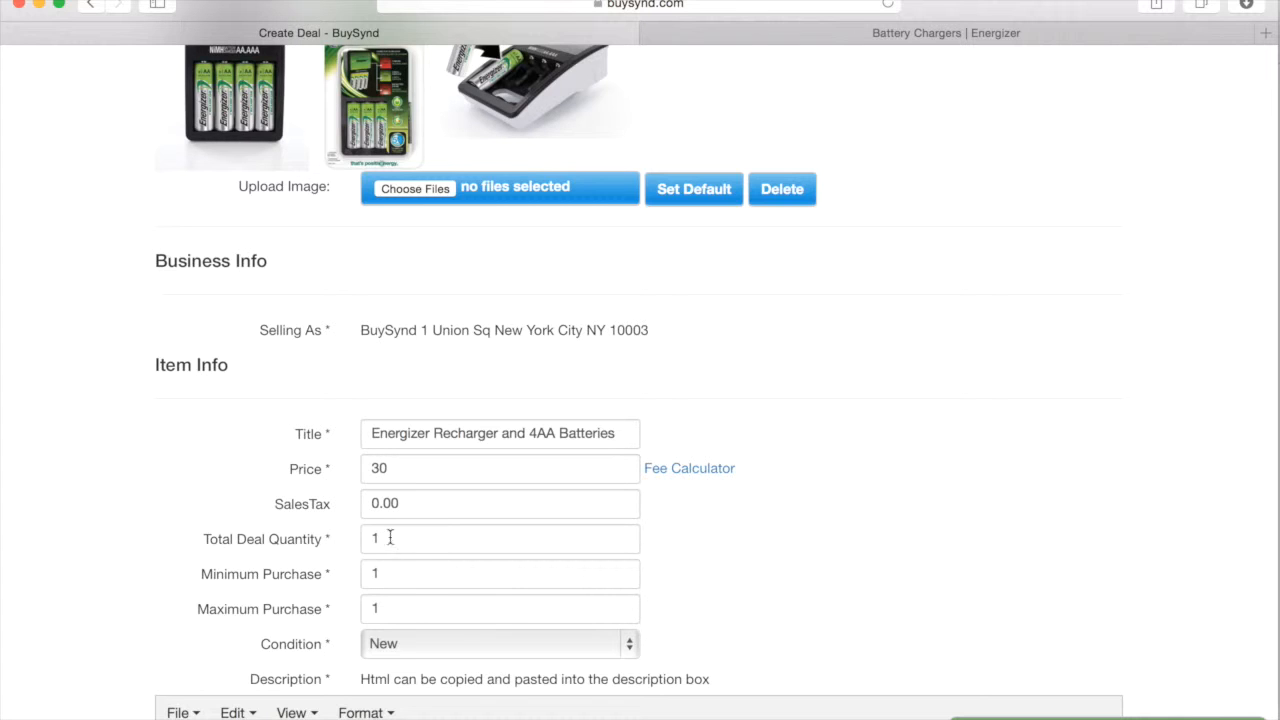
pyautogui.scroll(-2, 426, 540)
pyautogui.scroll(-5, 427, 545)
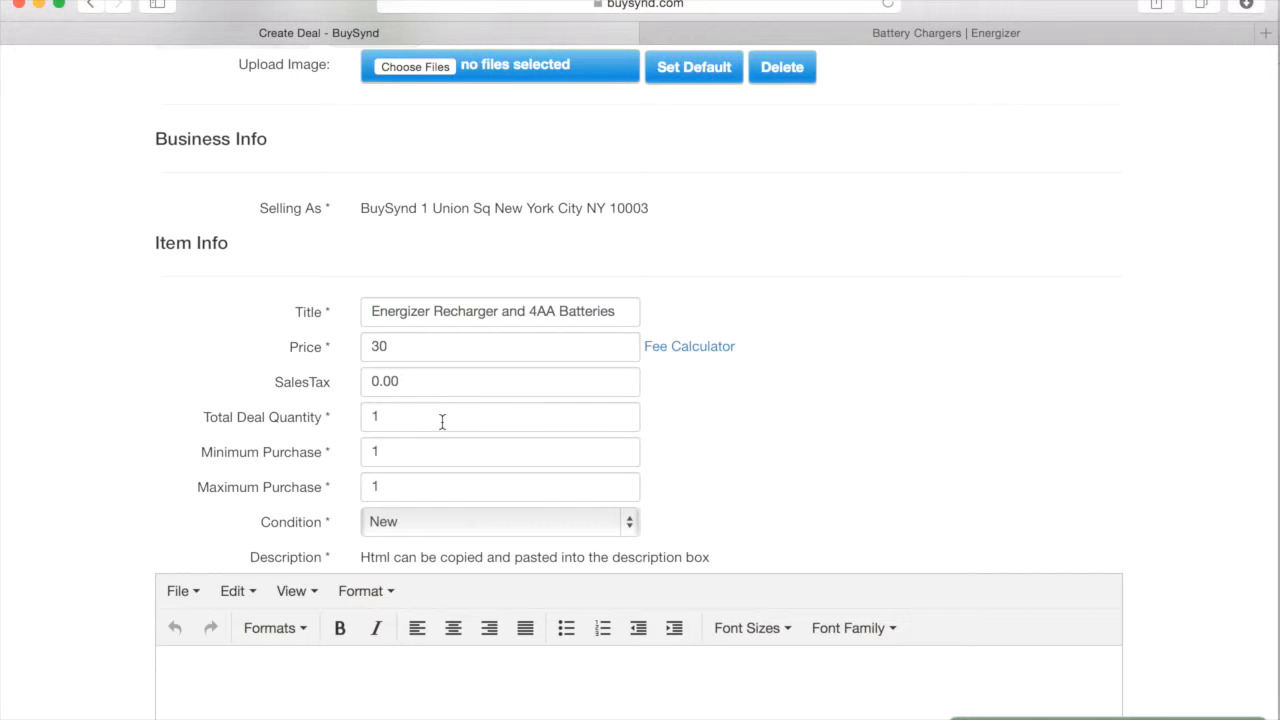
pyautogui.scroll(-3, 711, 474)
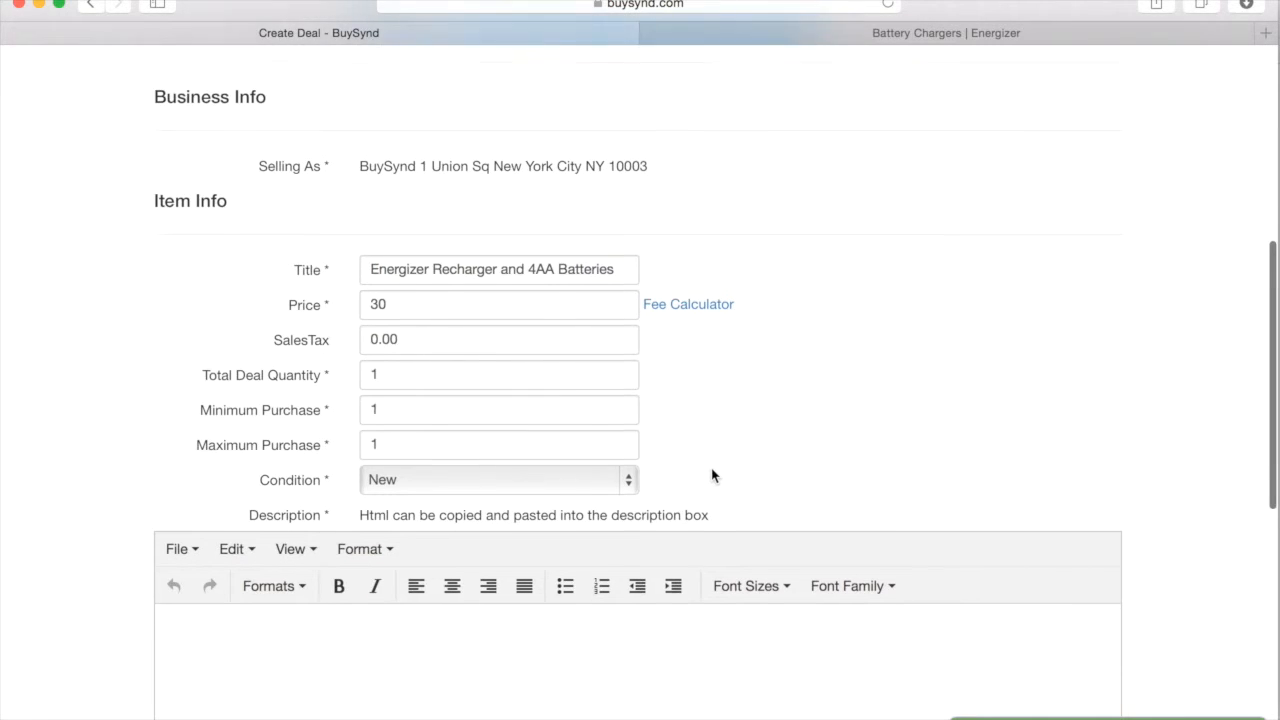
pyautogui.scroll(-3, 713, 476)
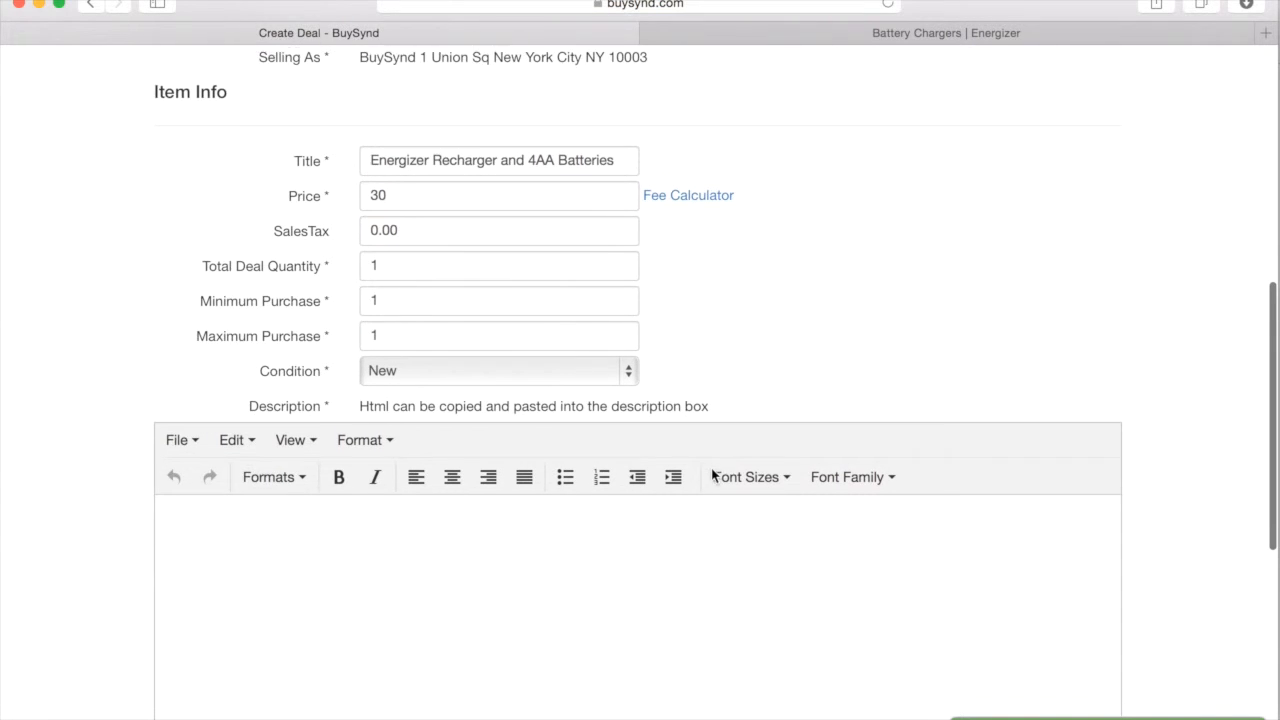
pyautogui.scroll(-1, 712, 475)
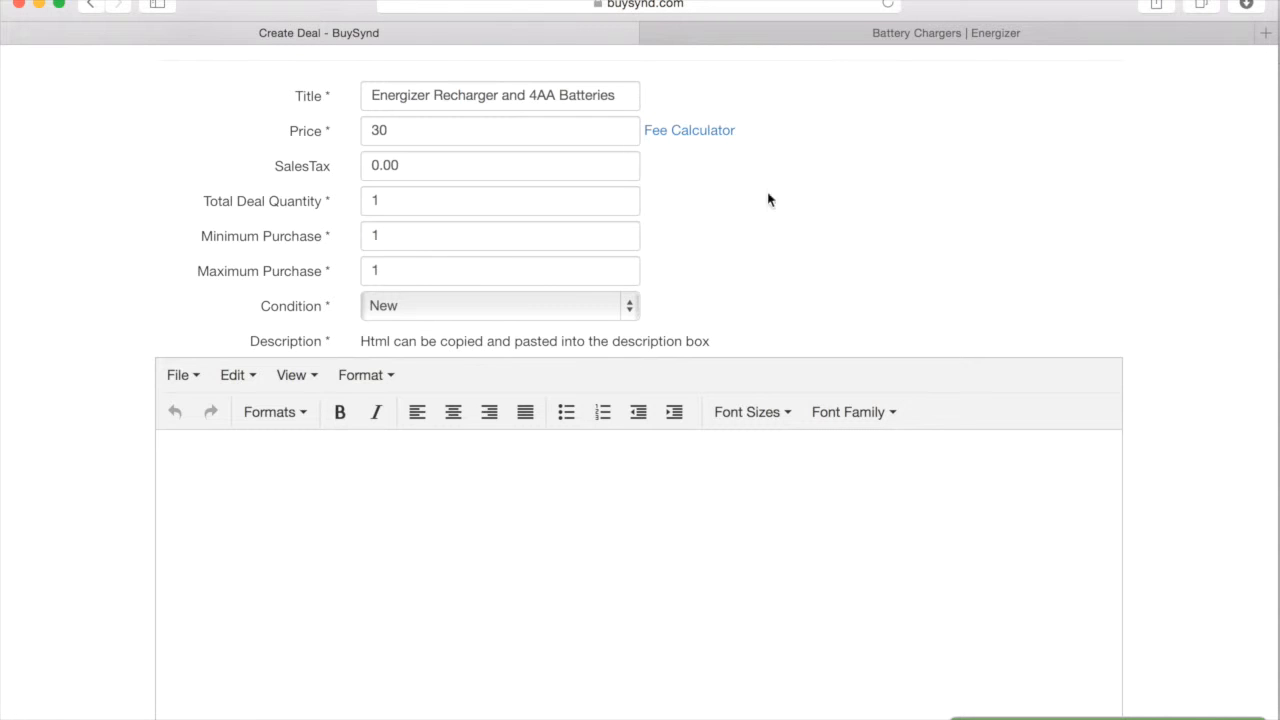
pyautogui.click(820, 36)
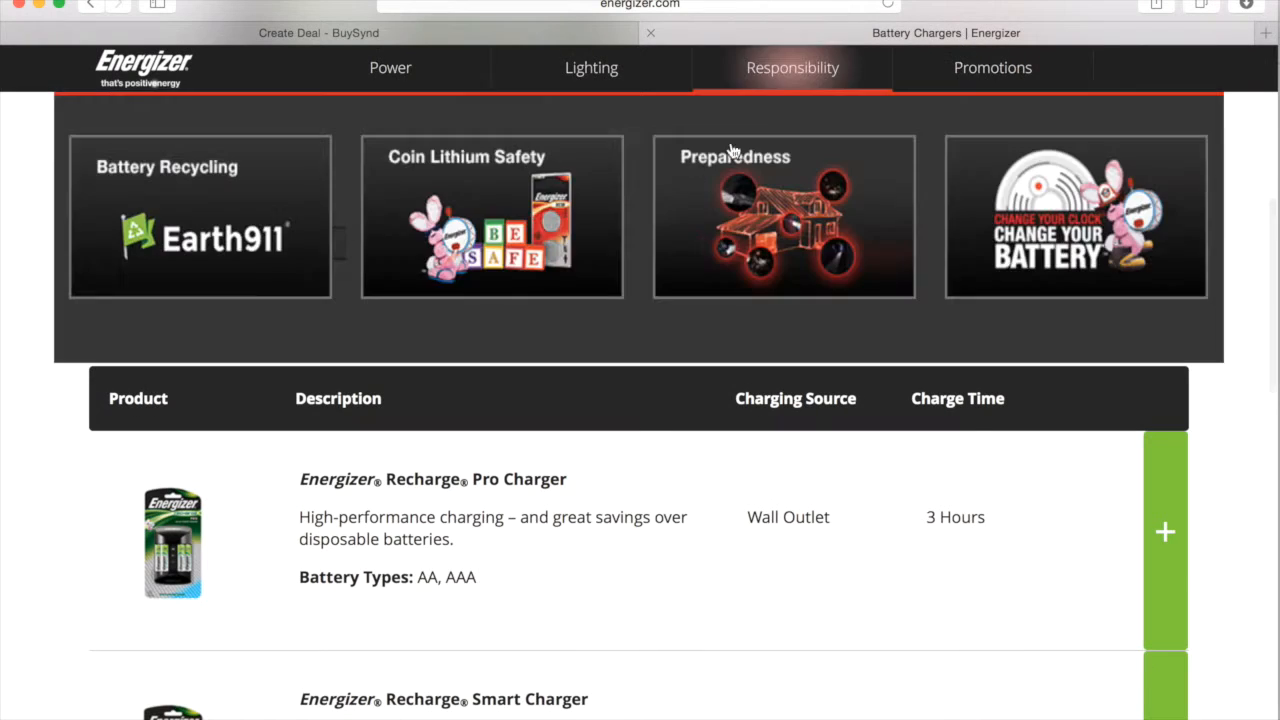
pyautogui.scroll(-2, 549, 600)
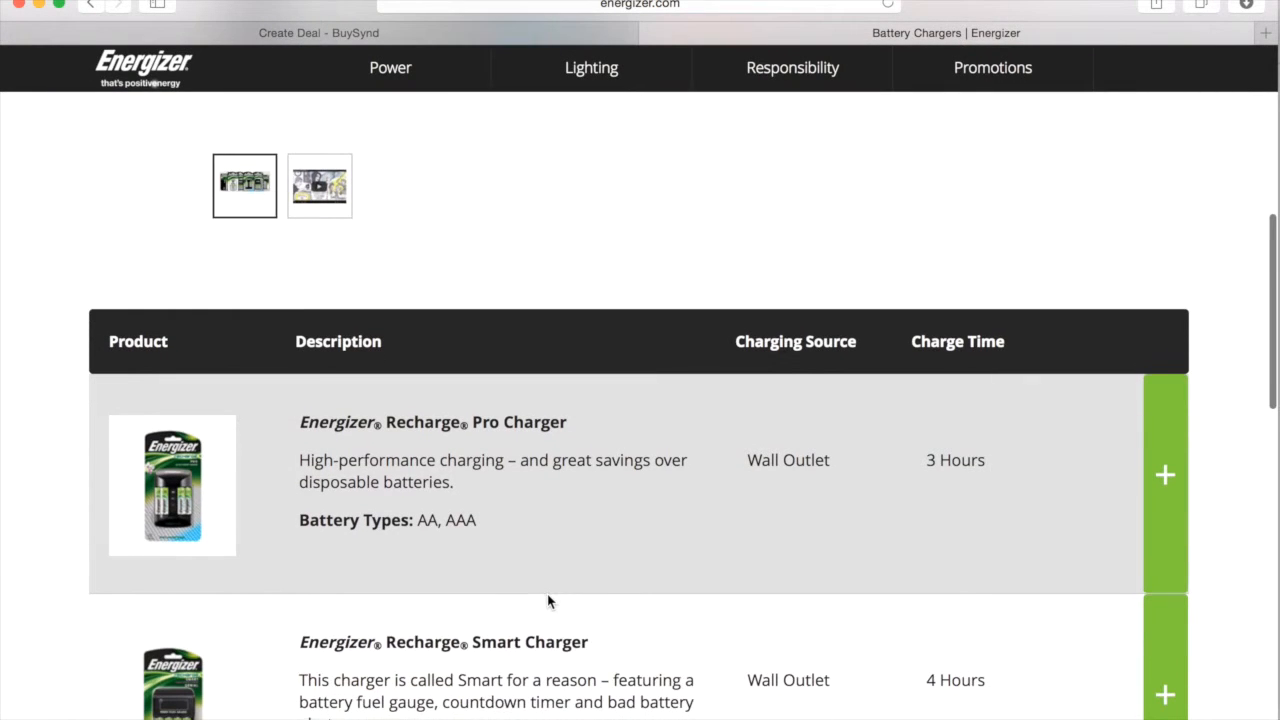
pyautogui.moveTo(106, 391); pyautogui.dragTo(138, 398)
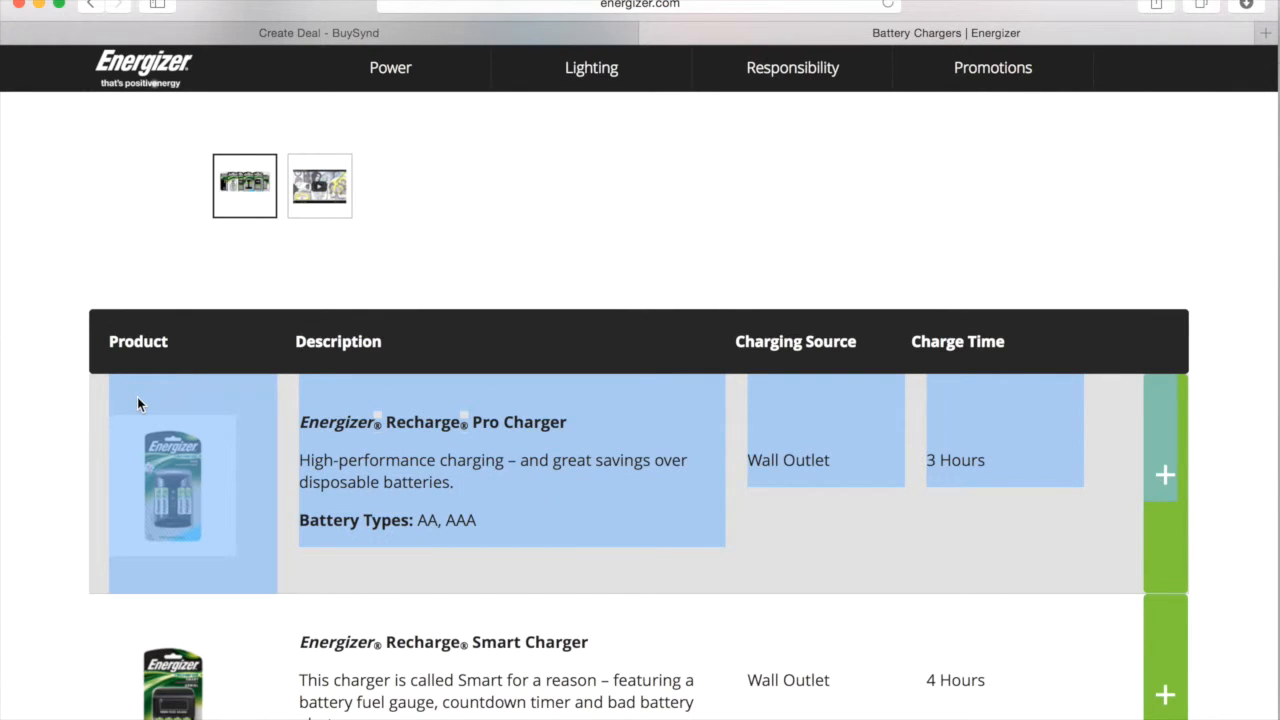
pyautogui.click(335, 31)
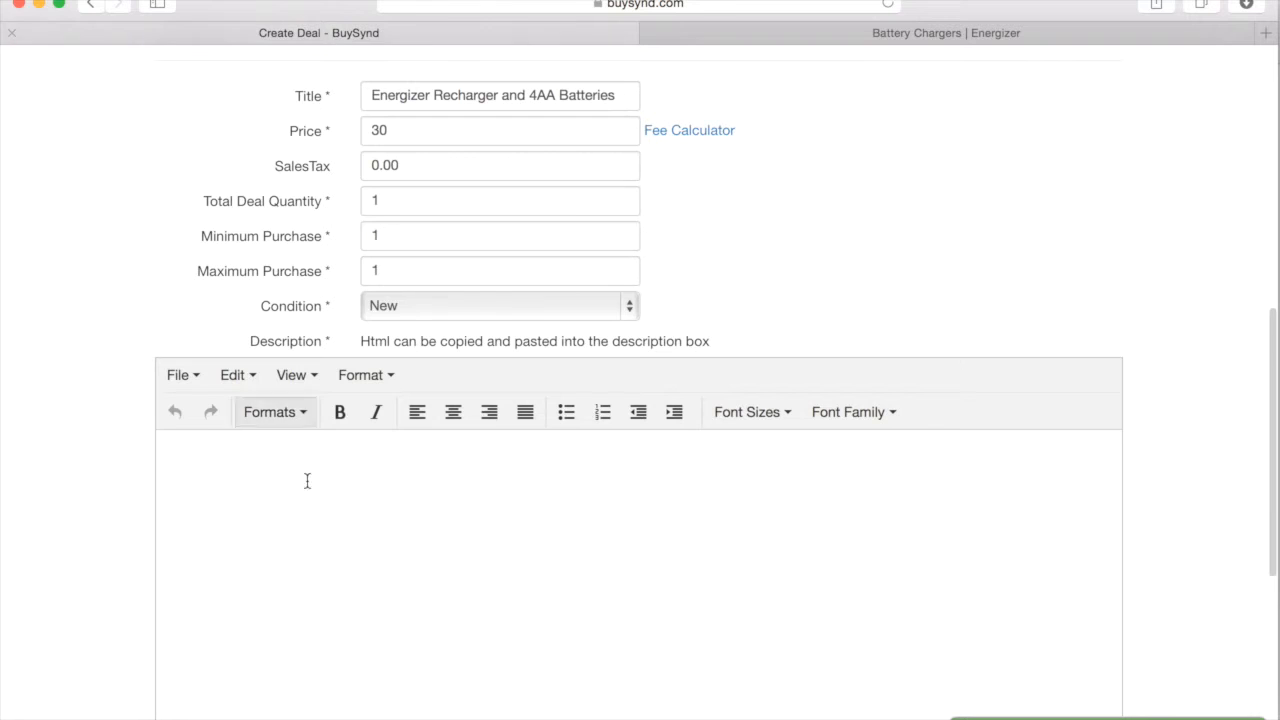
pyautogui.press('super+v')
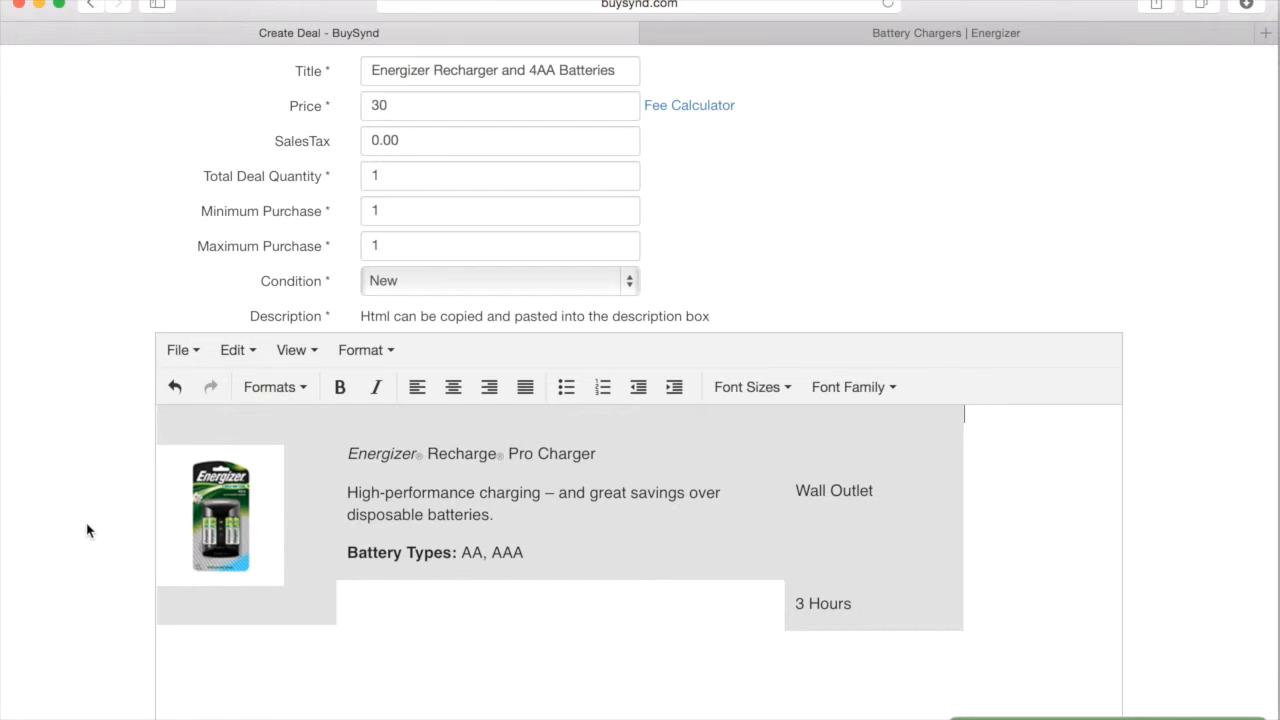
# Set the deal's Days Needed To Stock to 6
pyautogui.scroll(-3, 87, 530)
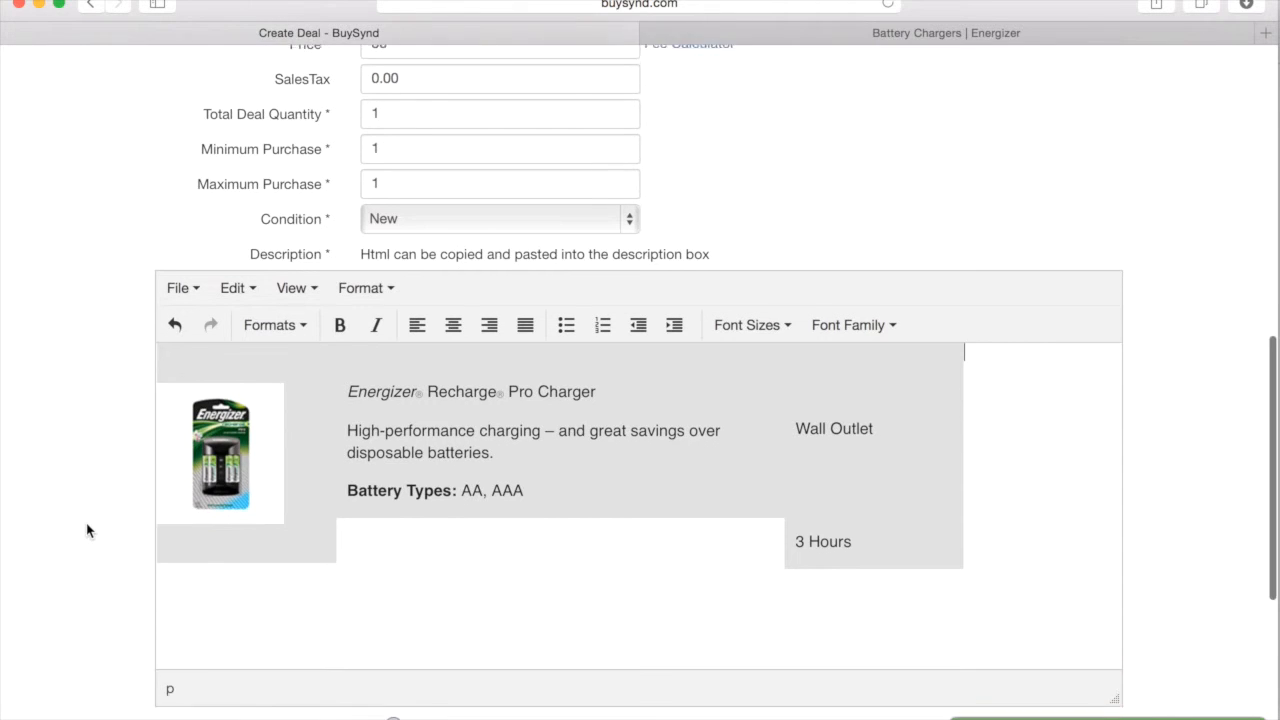
pyautogui.scroll(1, 87, 530)
pyautogui.scroll(-1, 87, 530)
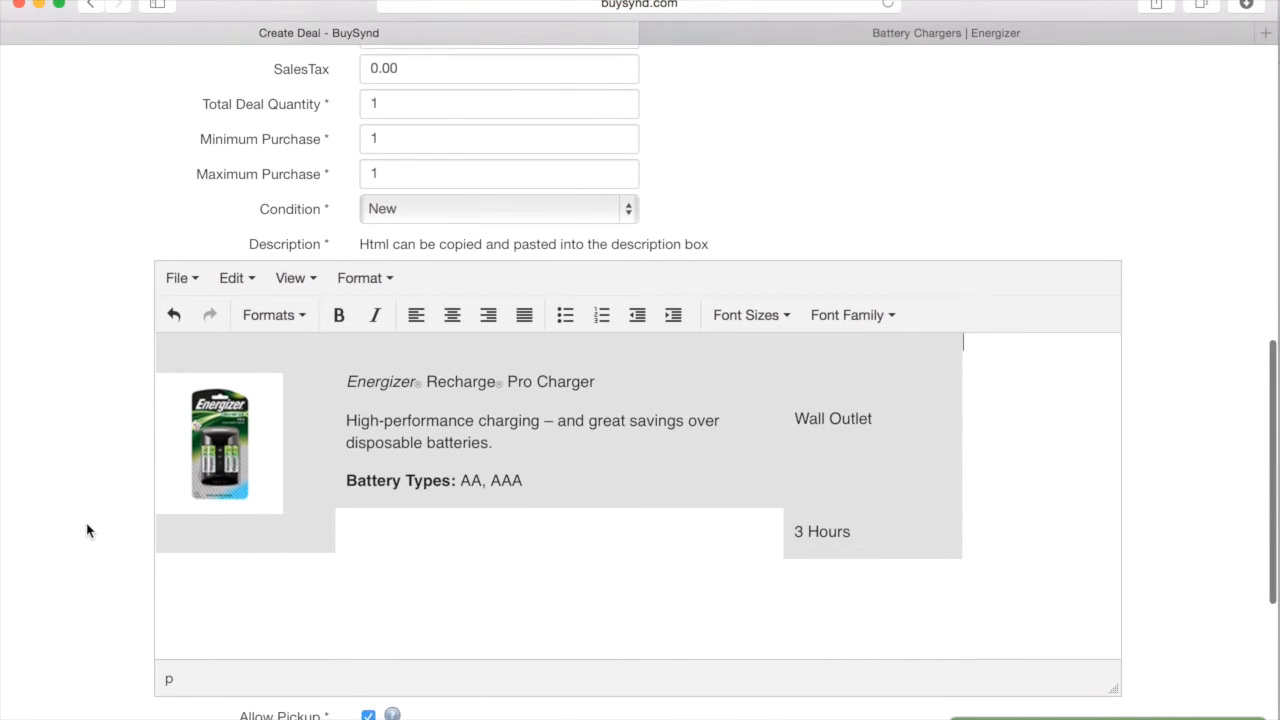
pyautogui.scroll(2, 87, 530)
pyautogui.scroll(-4, 87, 530)
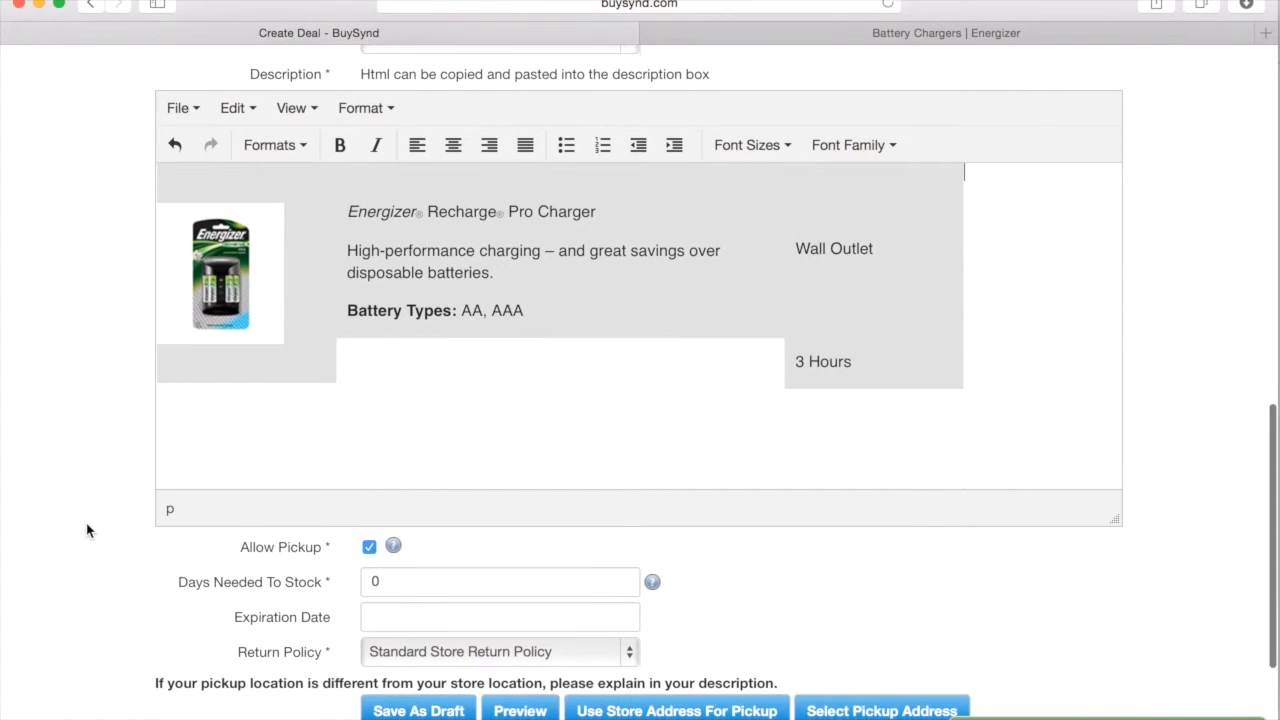
pyautogui.scroll(-2, 87, 530)
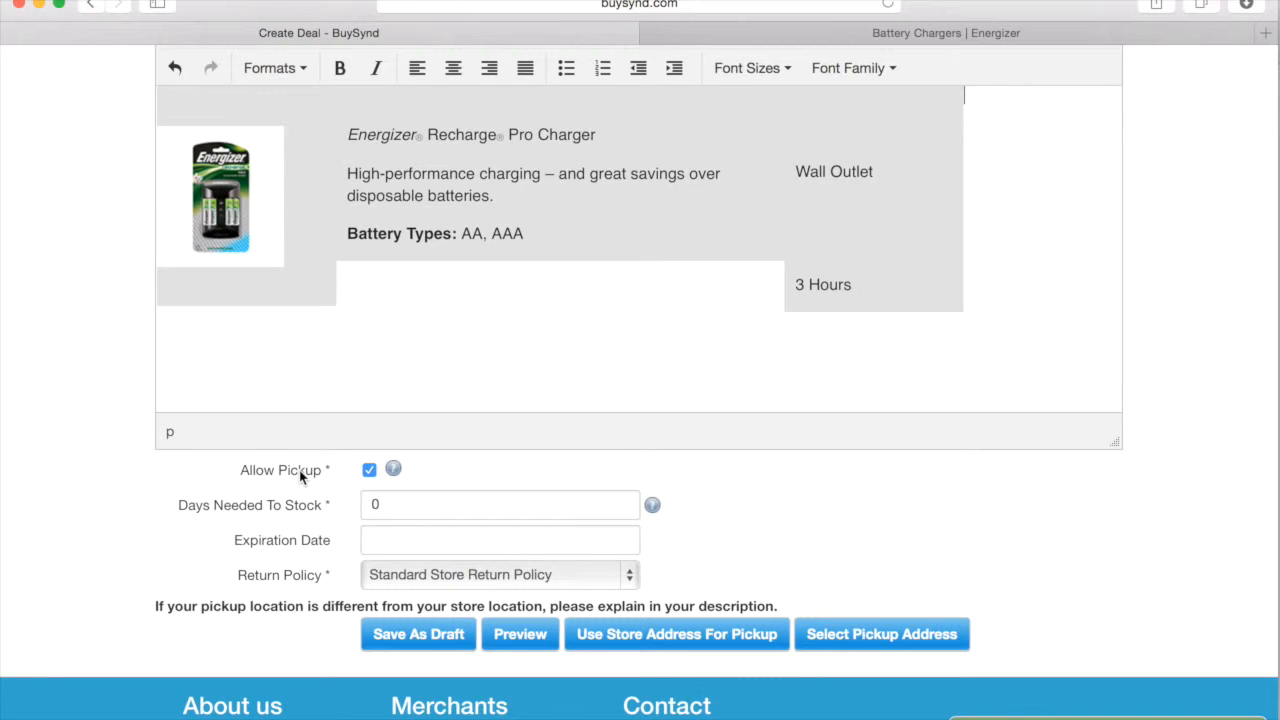
pyautogui.scroll(-3, 295, 492)
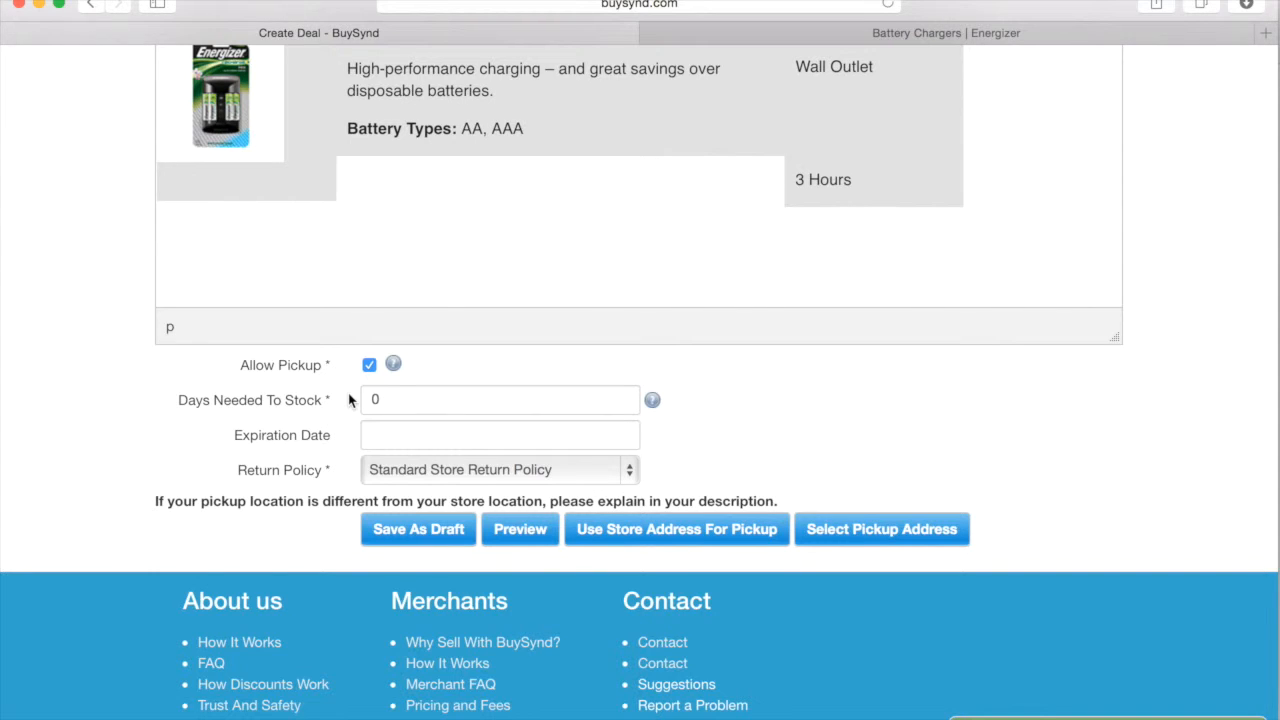
pyautogui.click(404, 399)
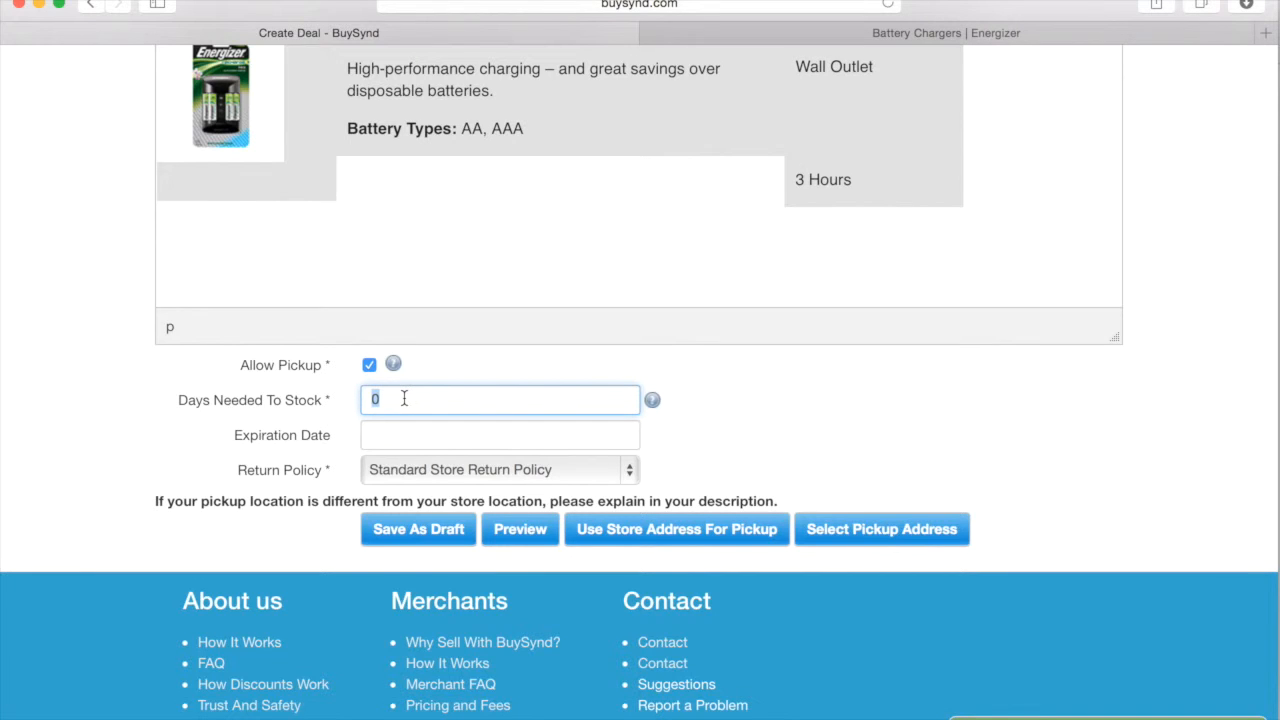
pyautogui.write('6')
pyautogui.click(330, 483)
# Preview the deal and examine its details and description
pyautogui.scroll(-1, 330, 483)
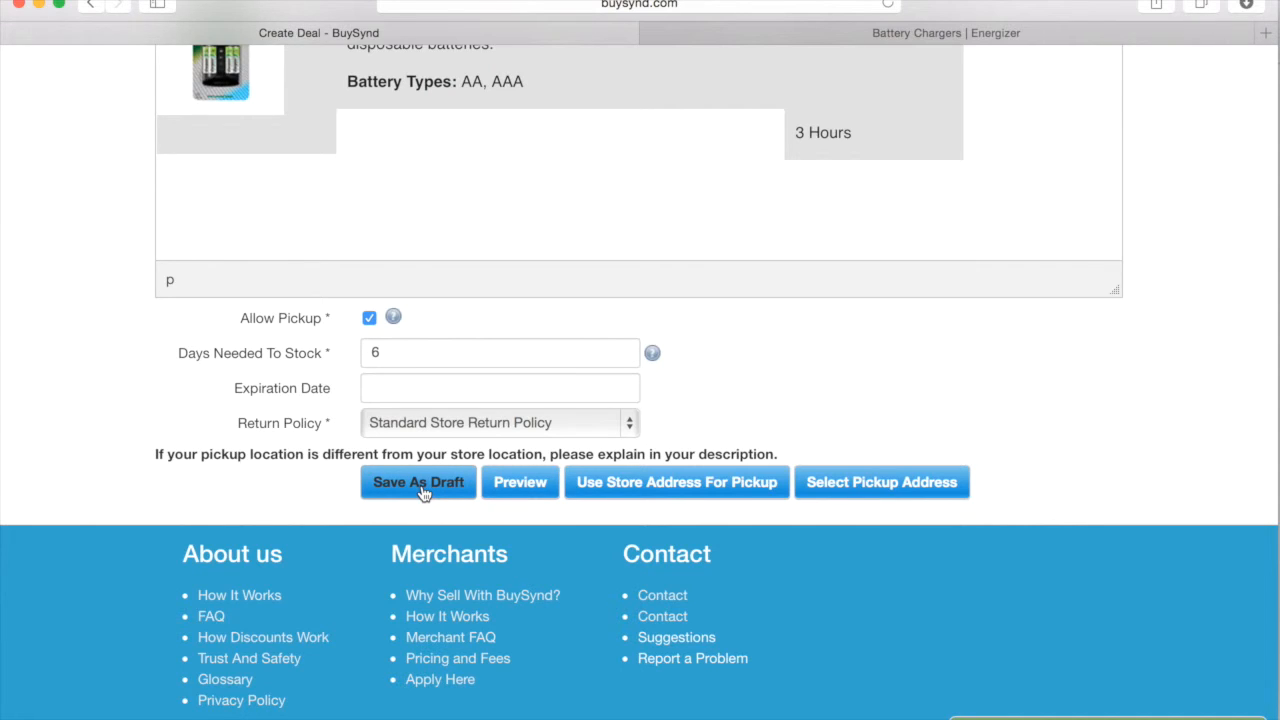
pyautogui.click(519, 483)
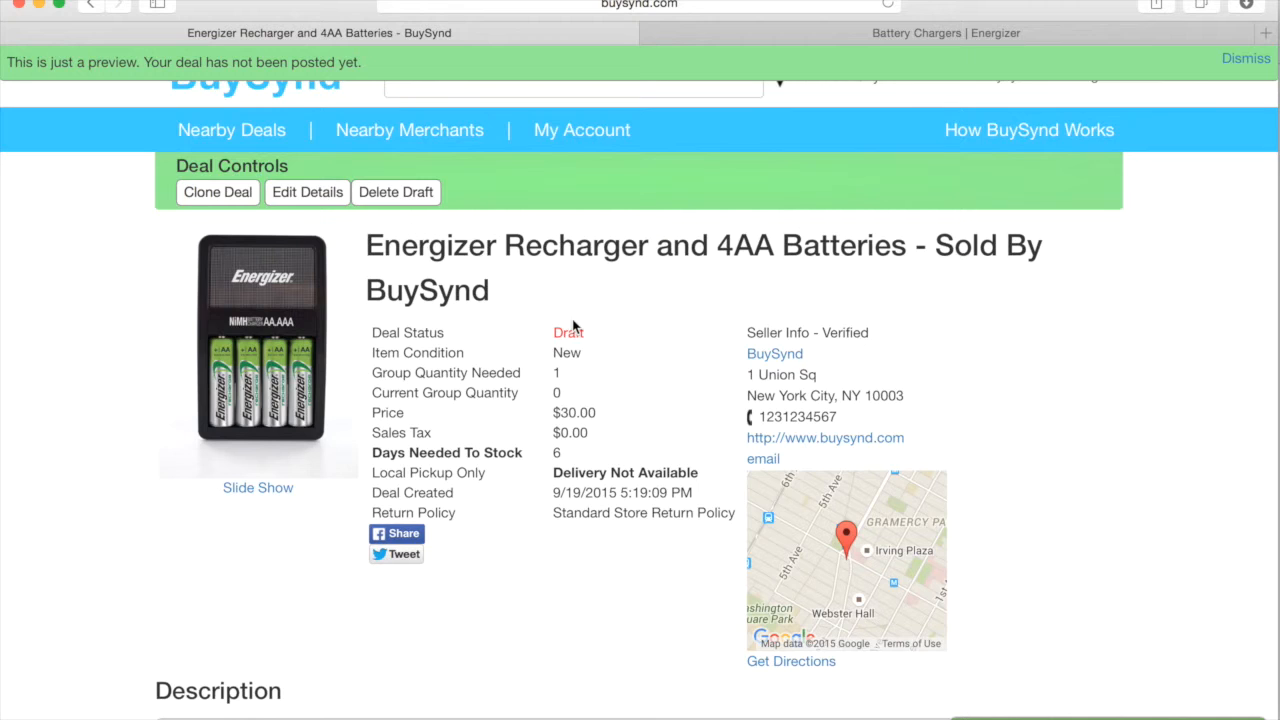
pyautogui.scroll(-5, 573, 325)
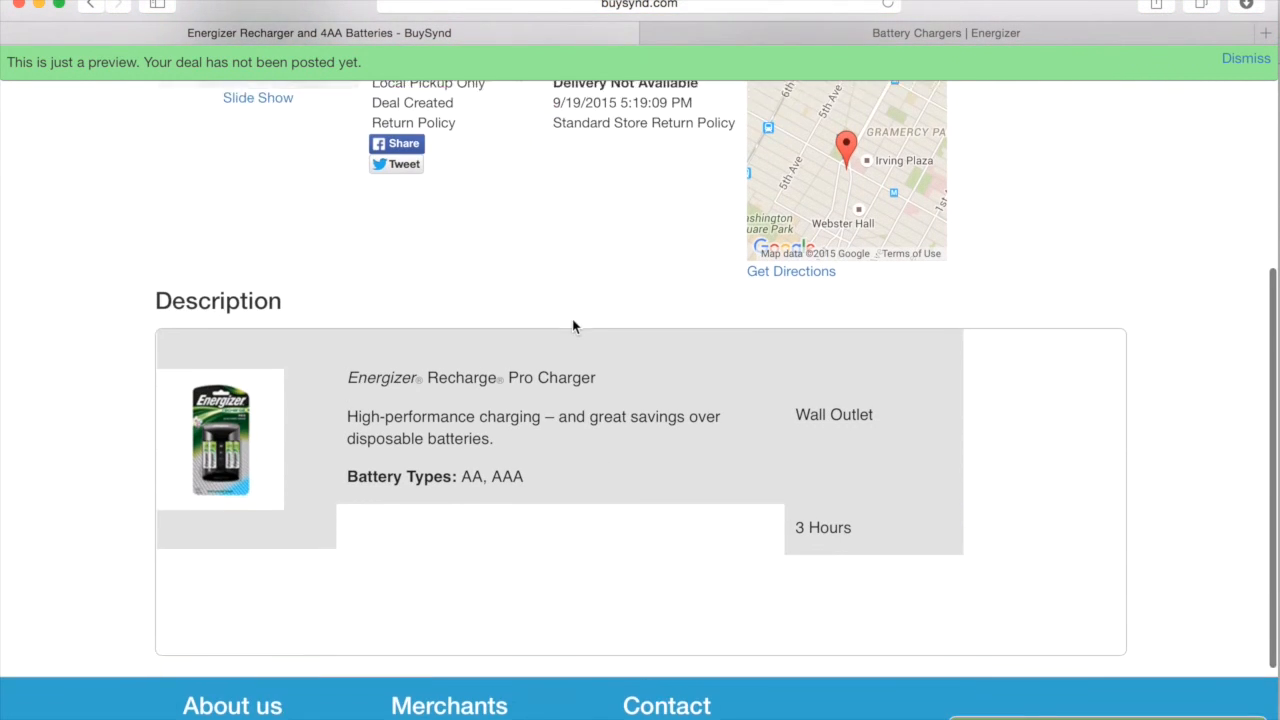
pyautogui.scroll(-2, 573, 325)
pyautogui.scroll(7, 573, 325)
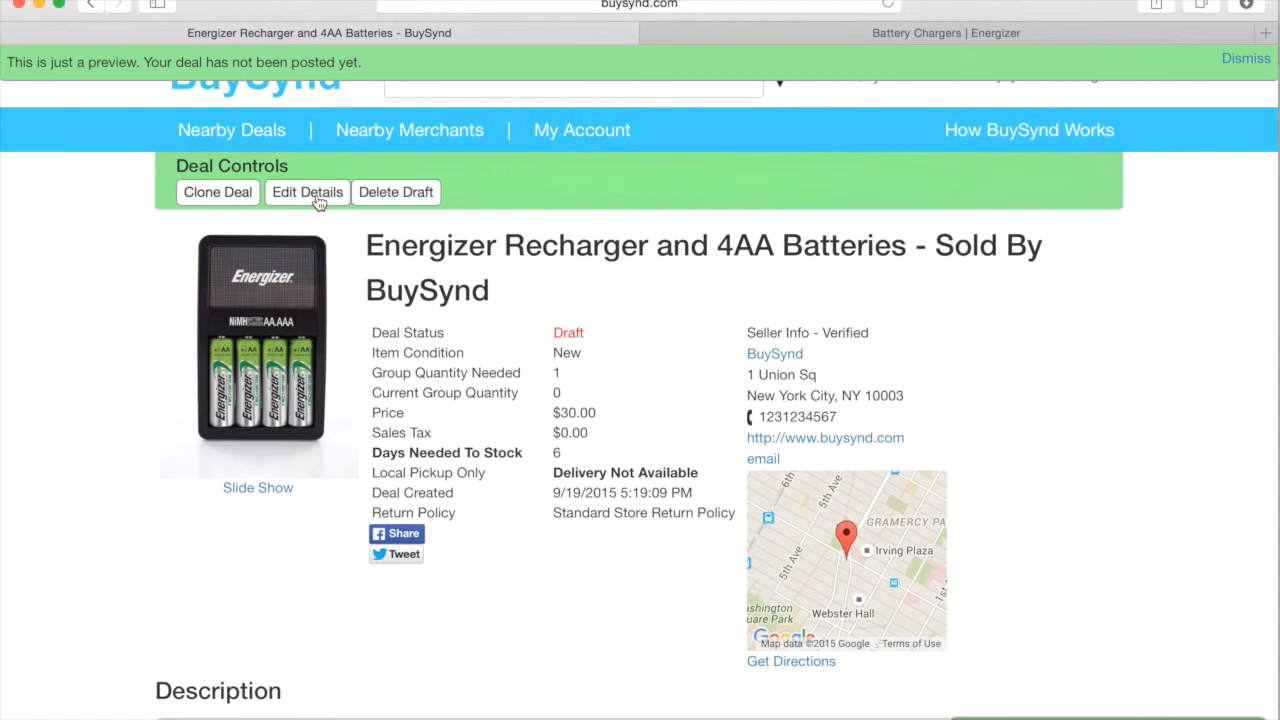
# Return to the account summary and continue editing the draft Energizer deal, going to its pickup and return options
pyautogui.click(565, 139)
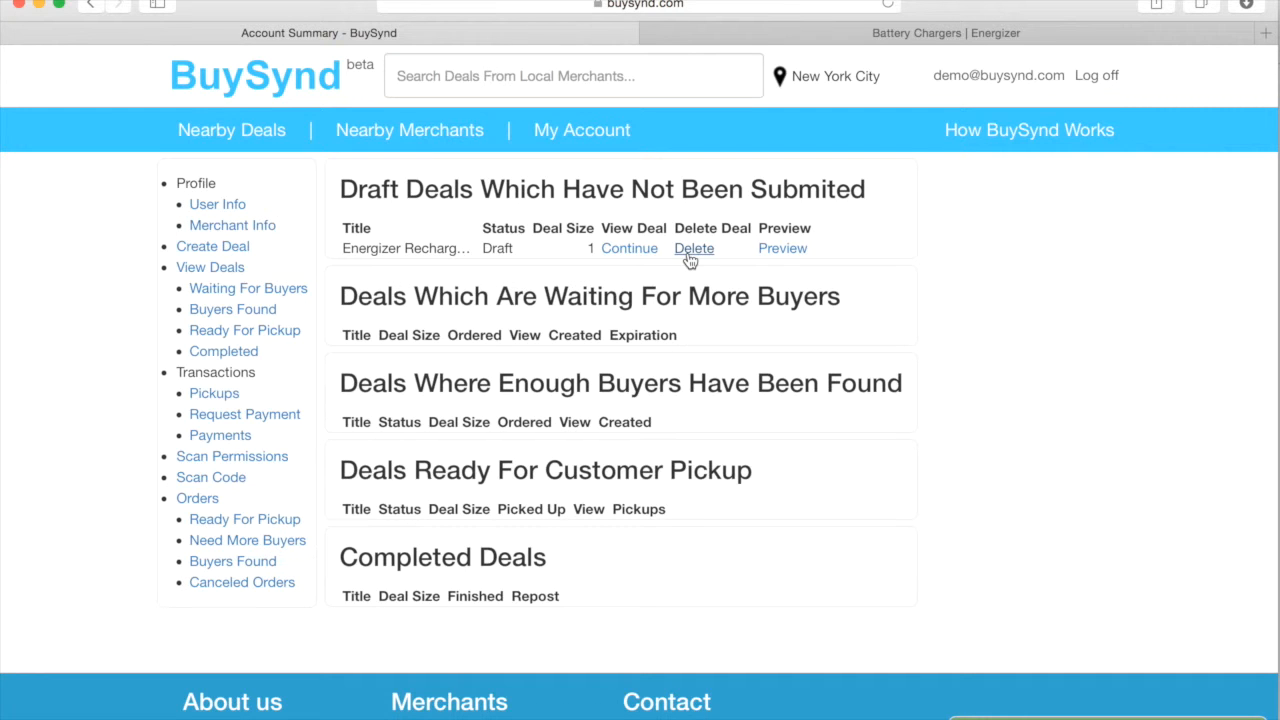
pyautogui.click(634, 250)
pyautogui.scroll(-20, 593, 434)
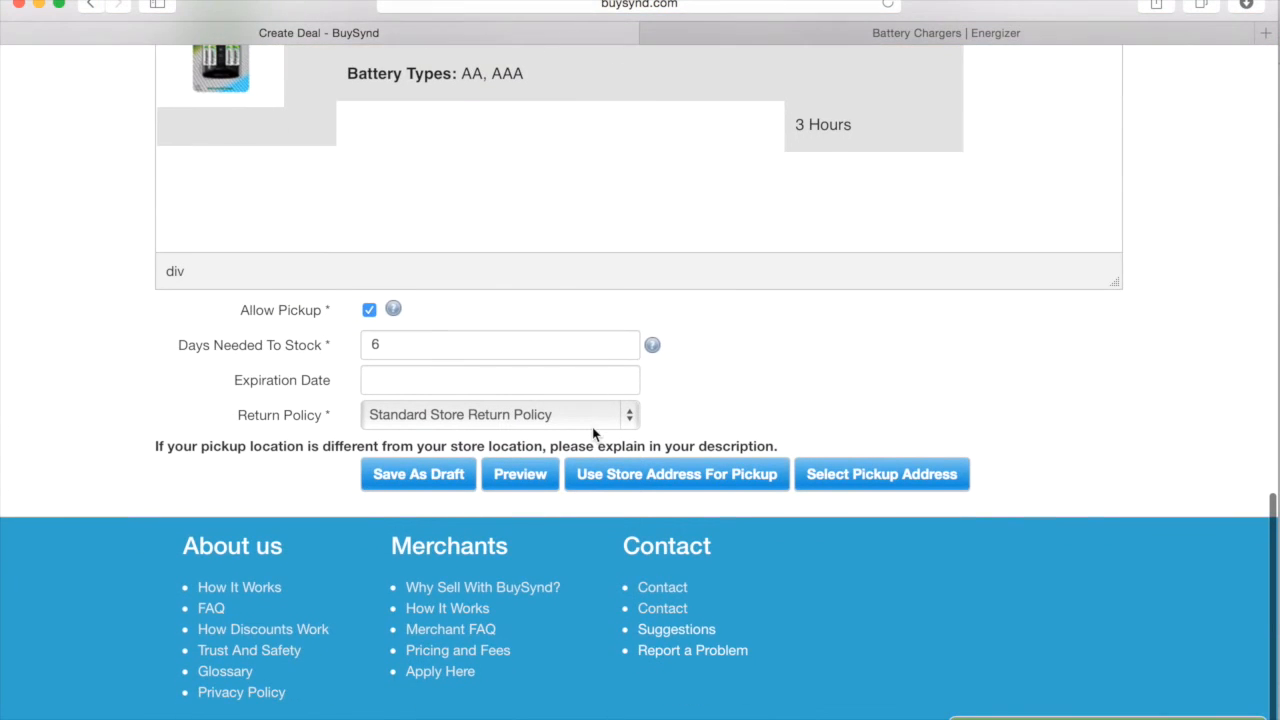
# Post the Energizer deal using the store address for pickup and review the posted deal's details
pyautogui.click(660, 484)
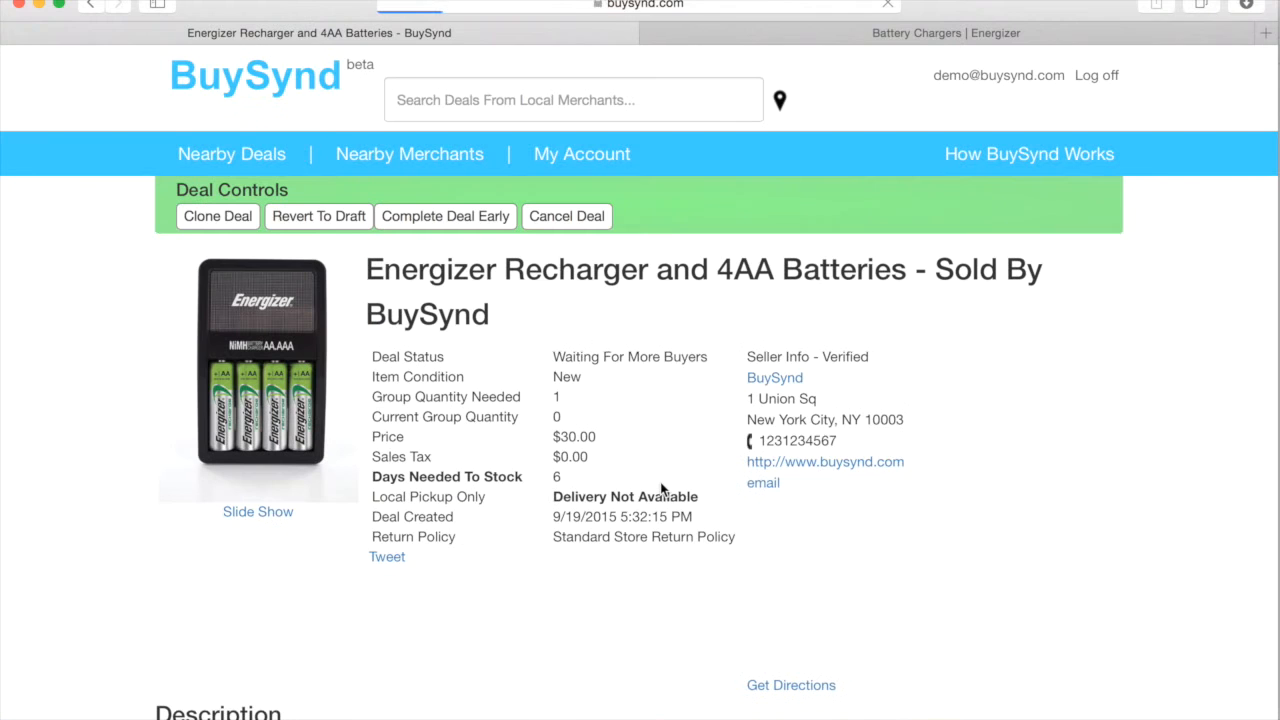
pyautogui.scroll(-3, 660, 488)
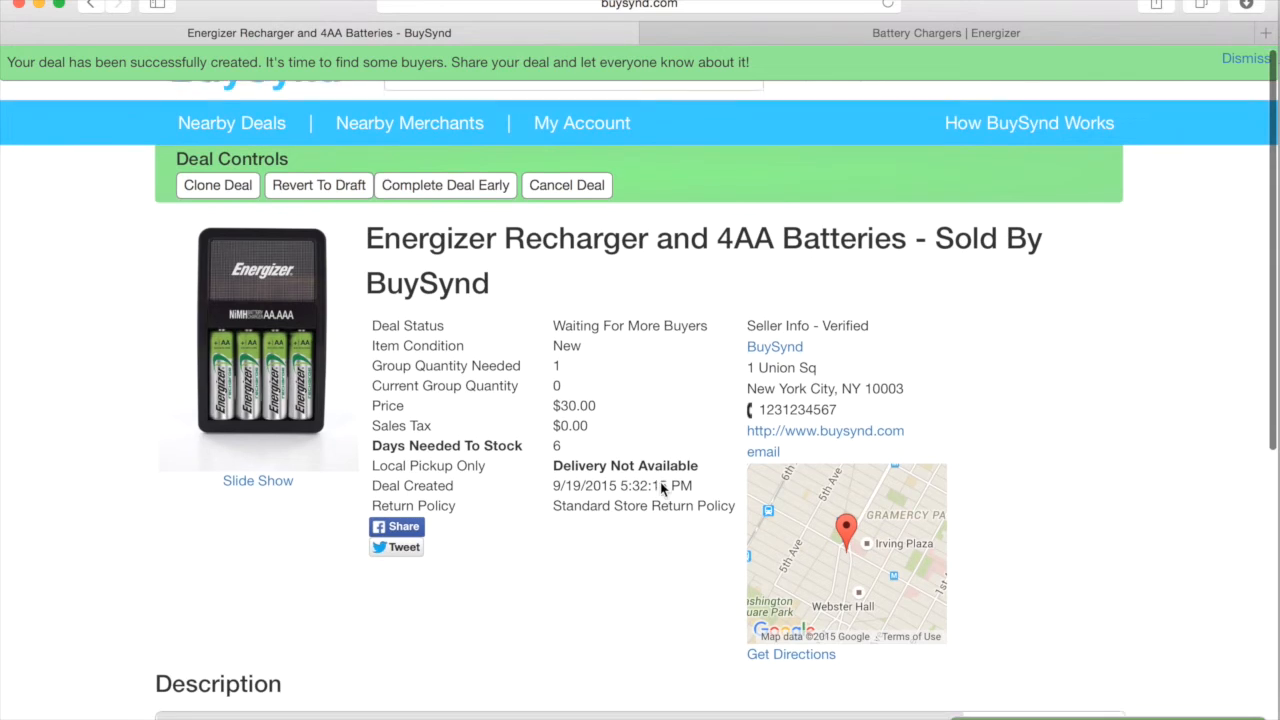
pyautogui.scroll(2, 660, 488)
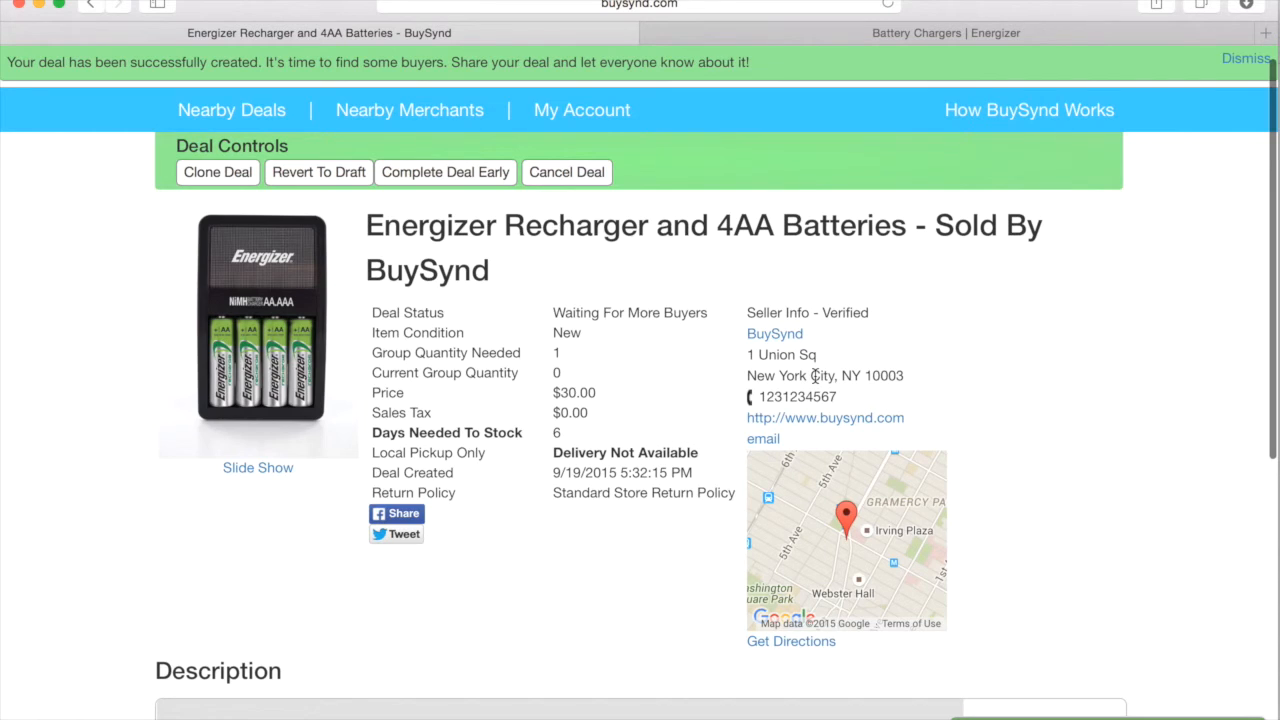
pyautogui.scroll(-1, 598, 314)
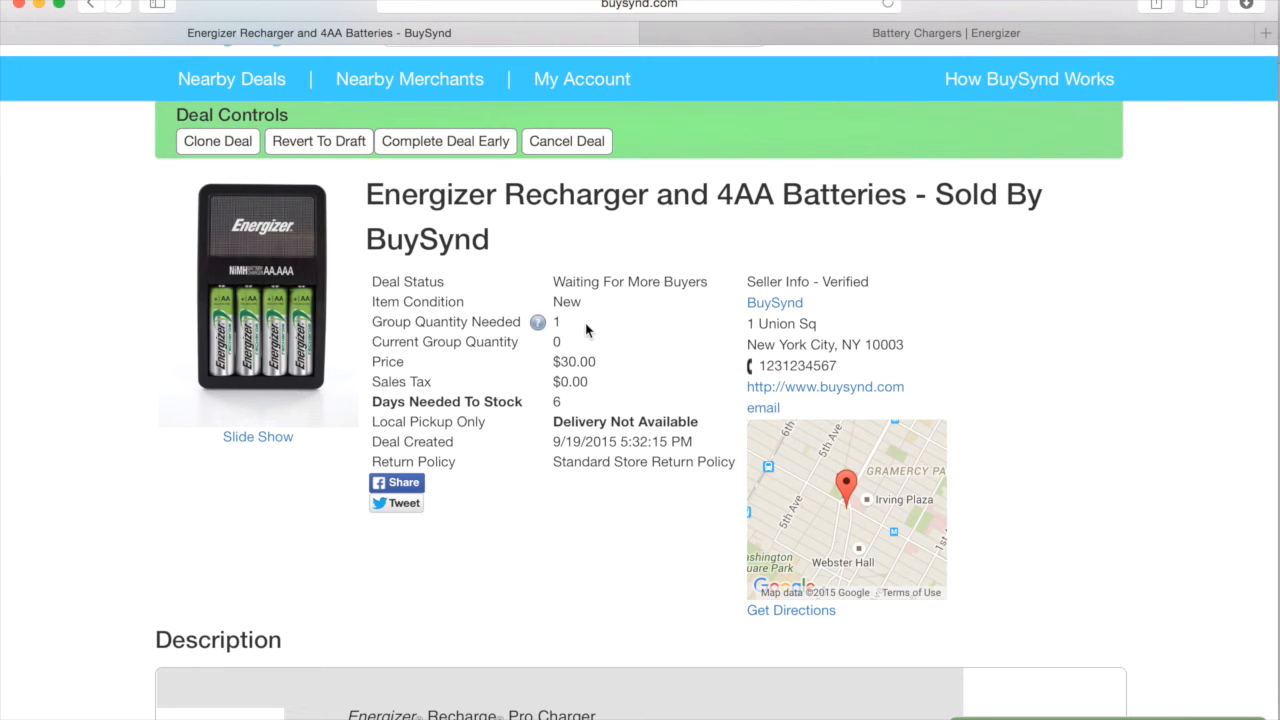
# Revert the posted Energizer deal to draft and reopen the draft for editing
pyautogui.click(316, 145)
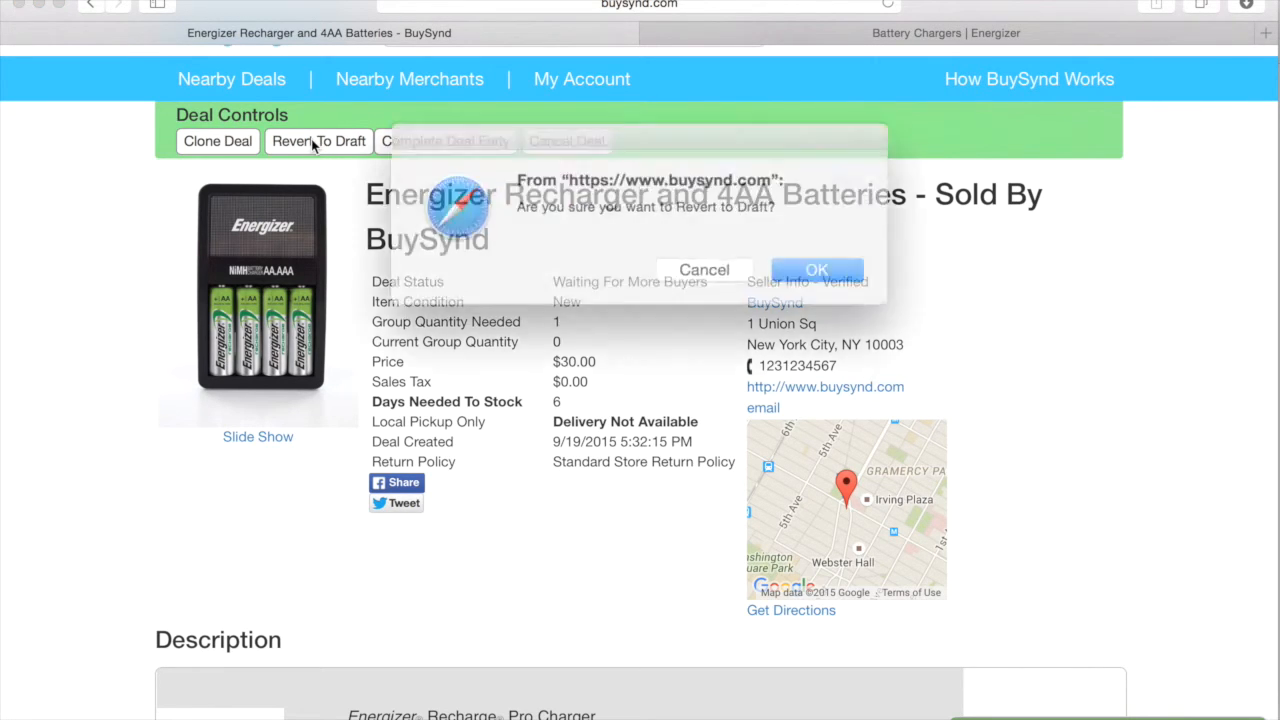
pyautogui.click(790, 262)
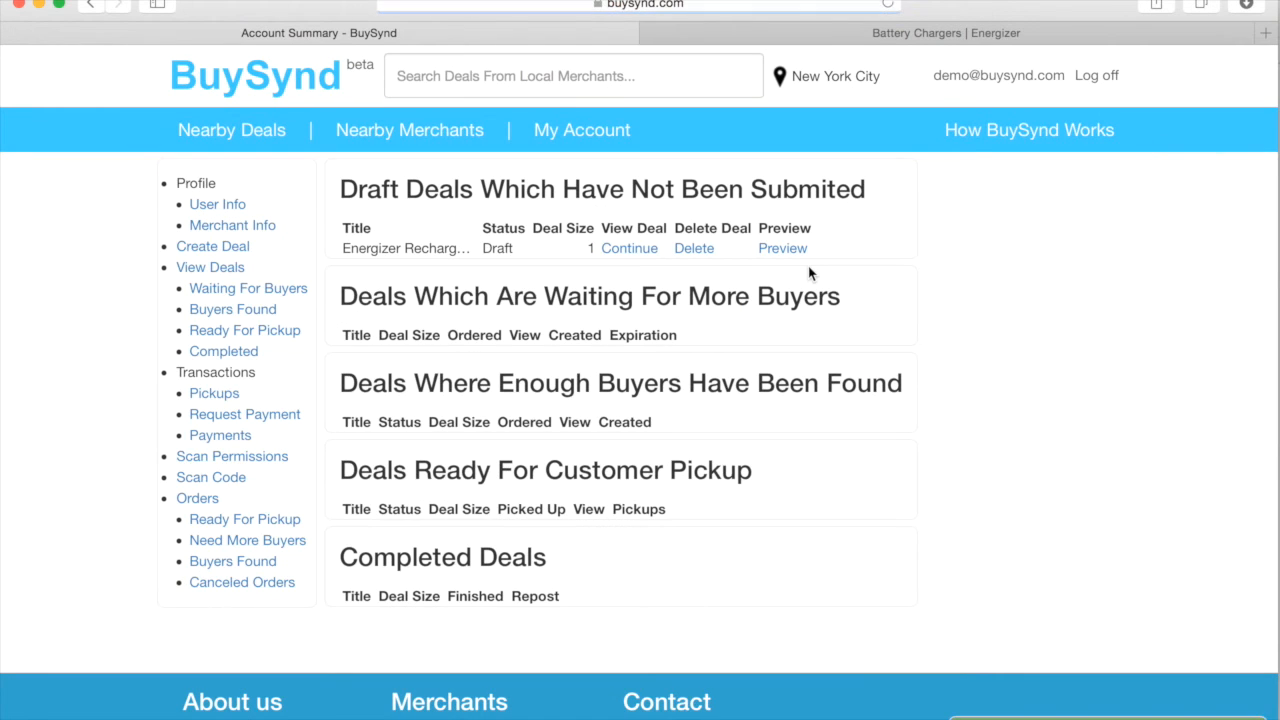
pyautogui.click(629, 255)
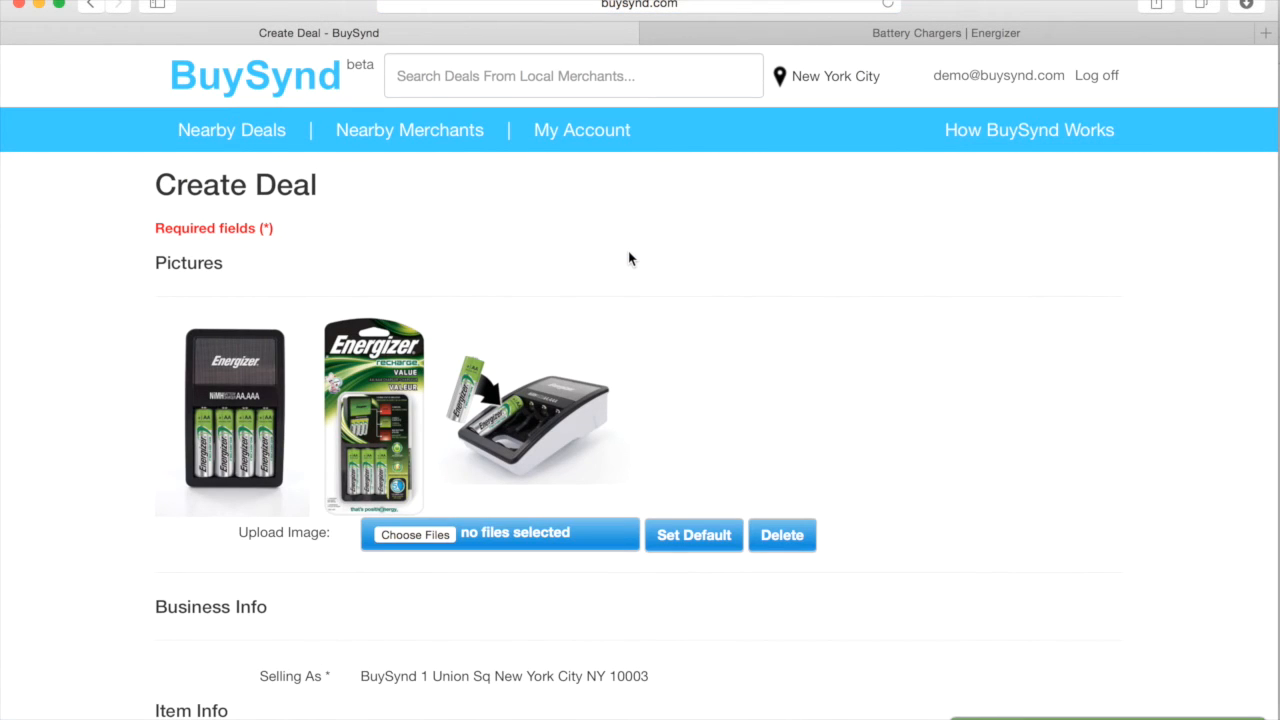
# Set the Total Deal Quantity to 10 and post the deal using the store address for pickup
pyautogui.scroll(-5, 629, 259)
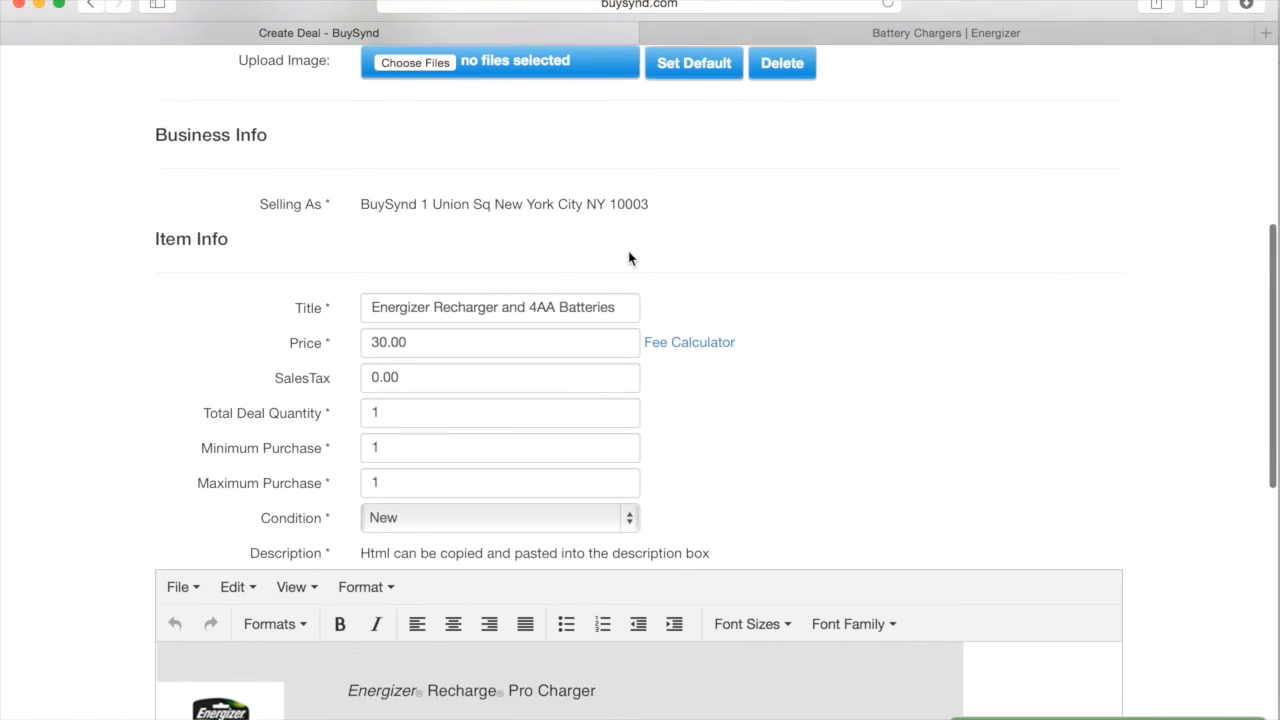
pyautogui.click(424, 402)
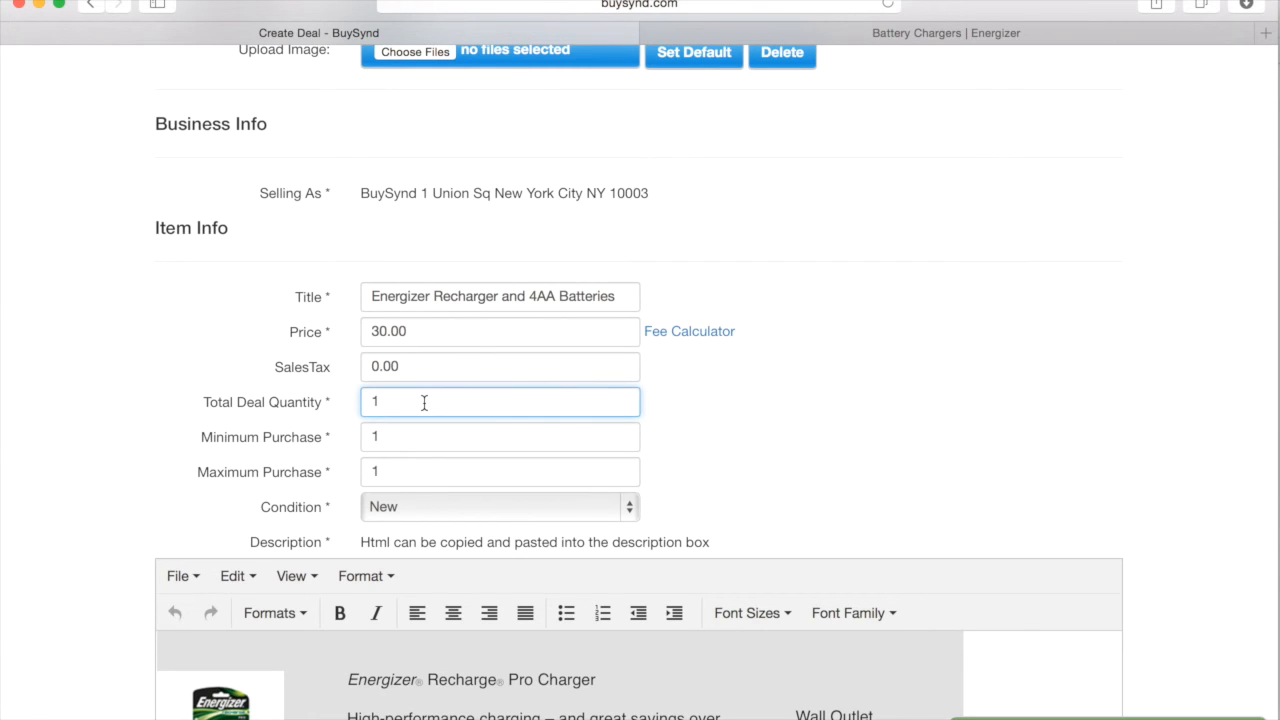
pyautogui.write('0')
pyautogui.click(717, 417)
pyautogui.scroll(-10, 718, 417)
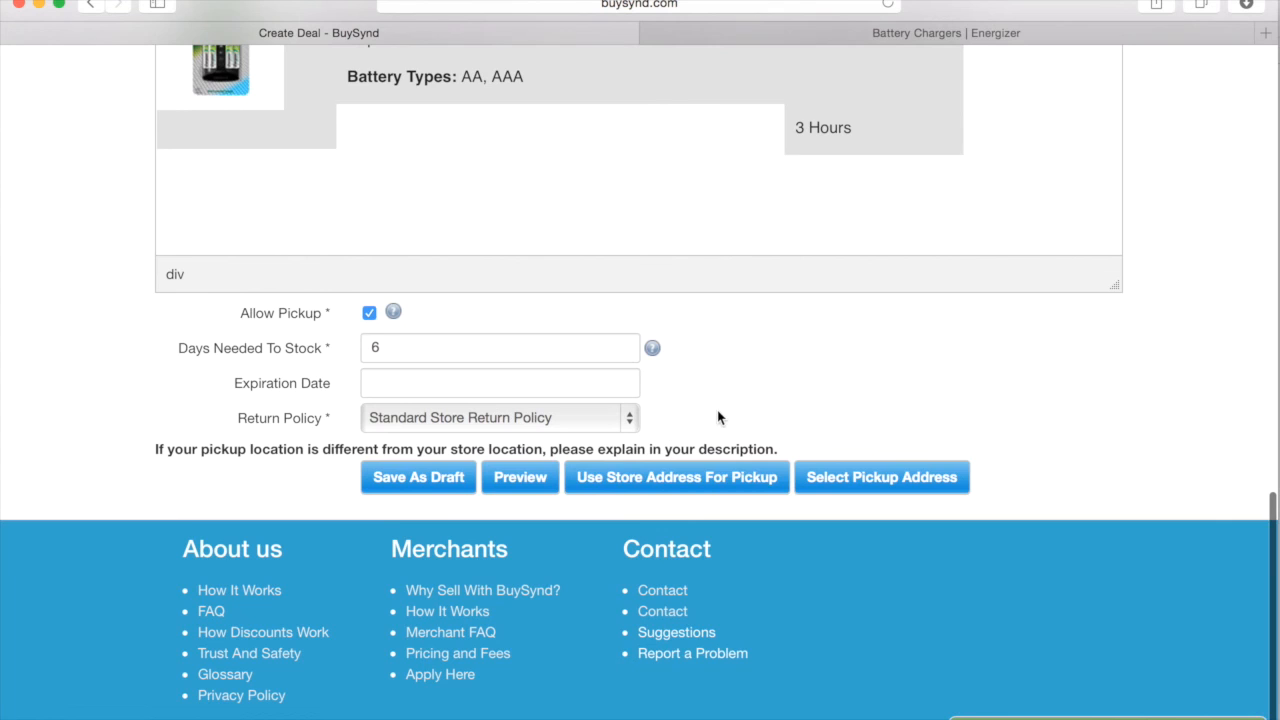
pyautogui.click(651, 477)
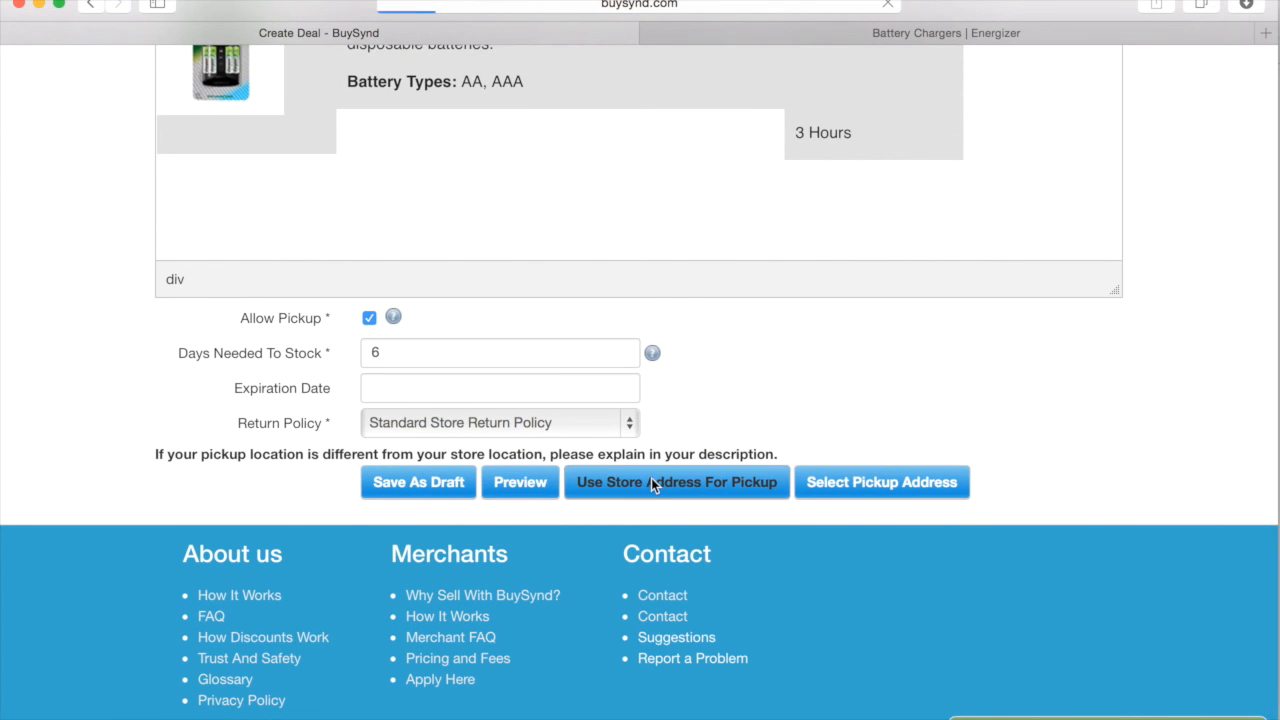